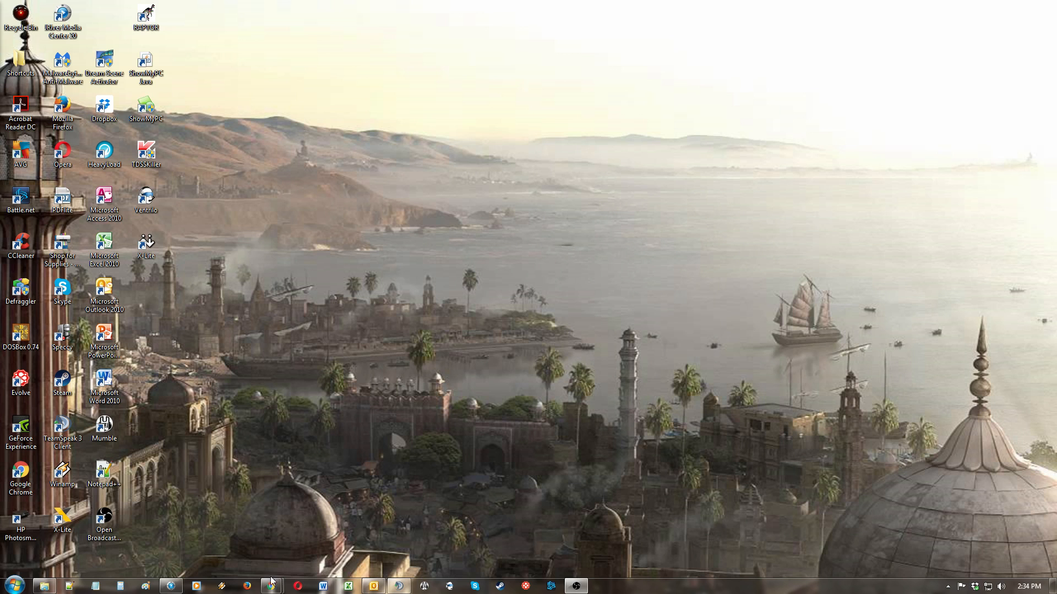
Step: Open the browser and search Google for zoiper classic
mouse_move(271, 586)
click(302, 557)
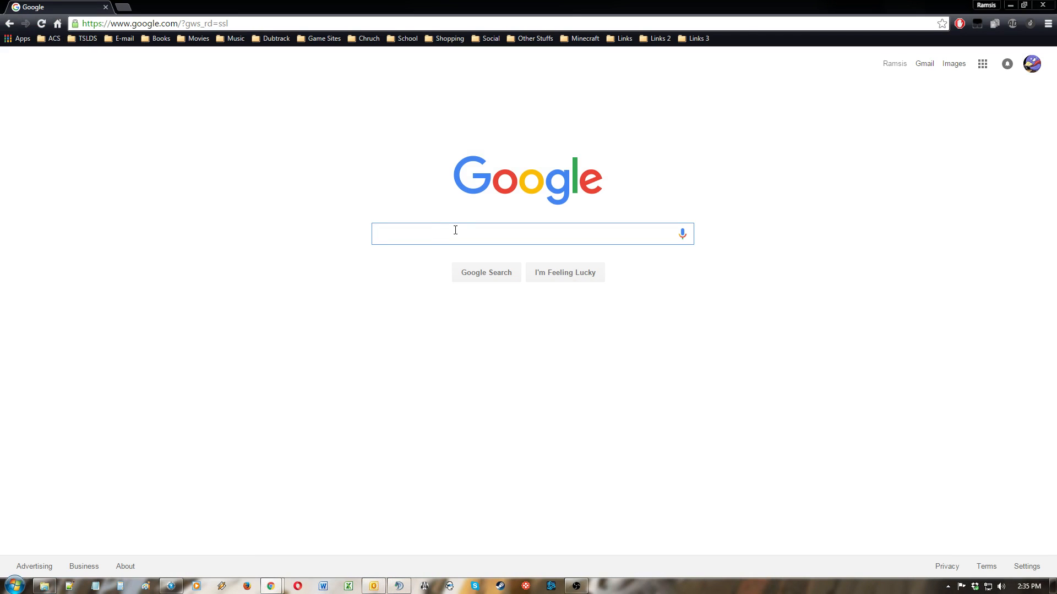
text(zoiper)
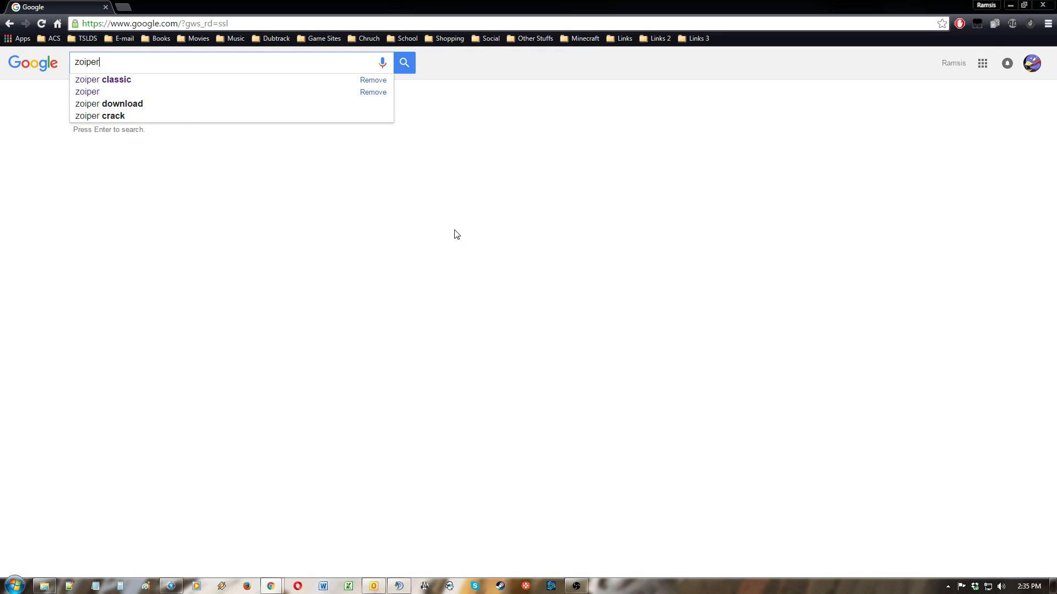
text( classic)
key(Return)
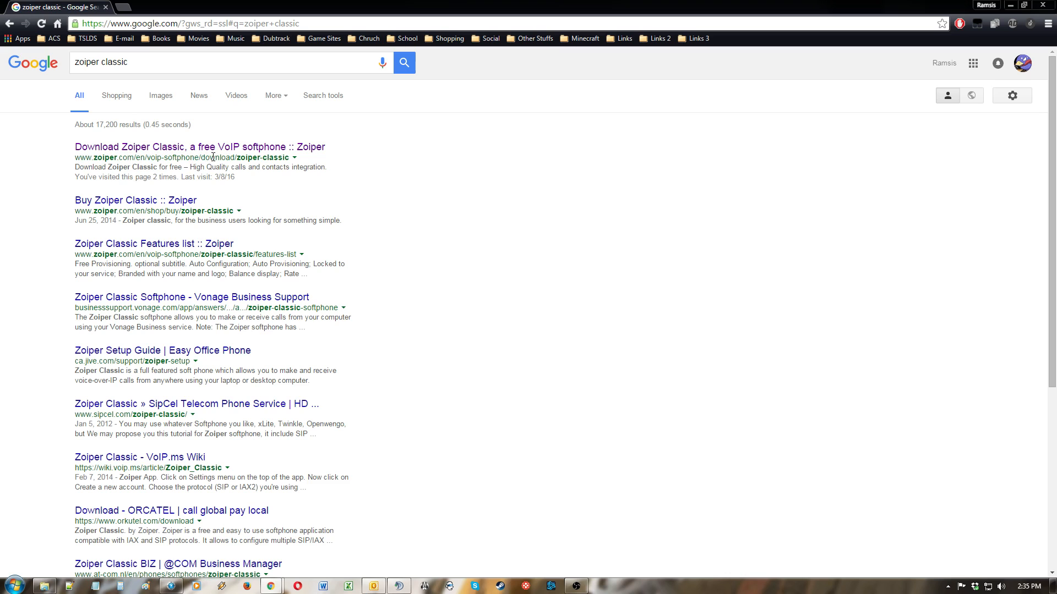
Step: Open the Zoiper Classic download page and choose the Windows platform with the free Community version
click(271, 148)
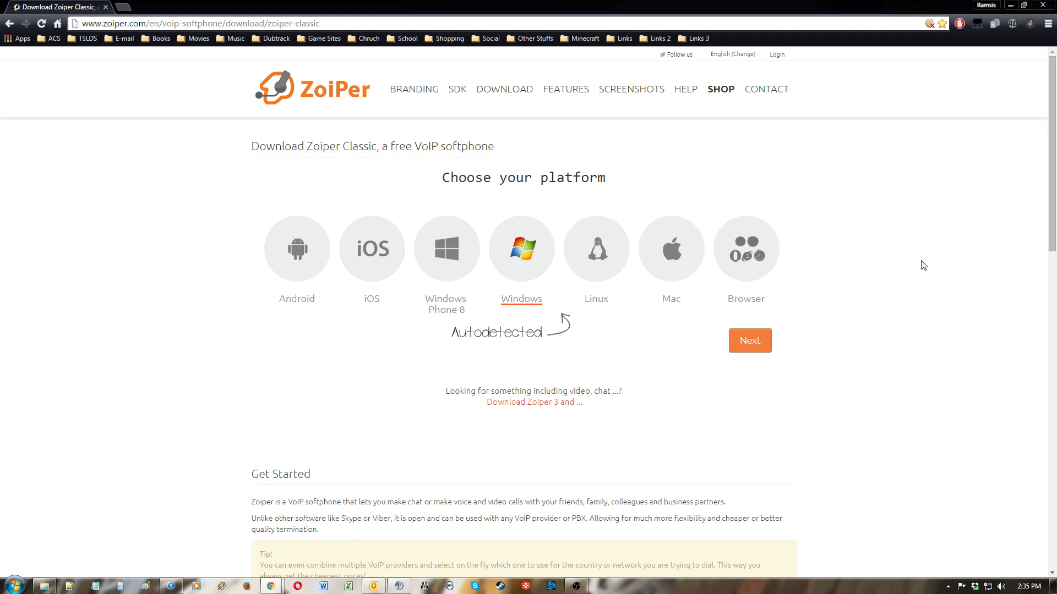
click(738, 344)
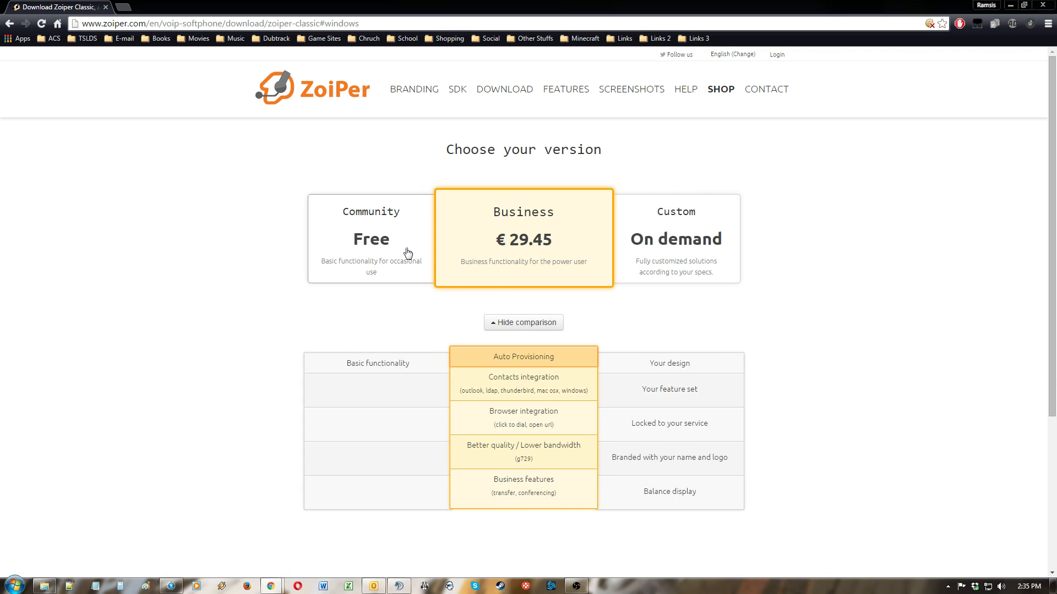
click(366, 232)
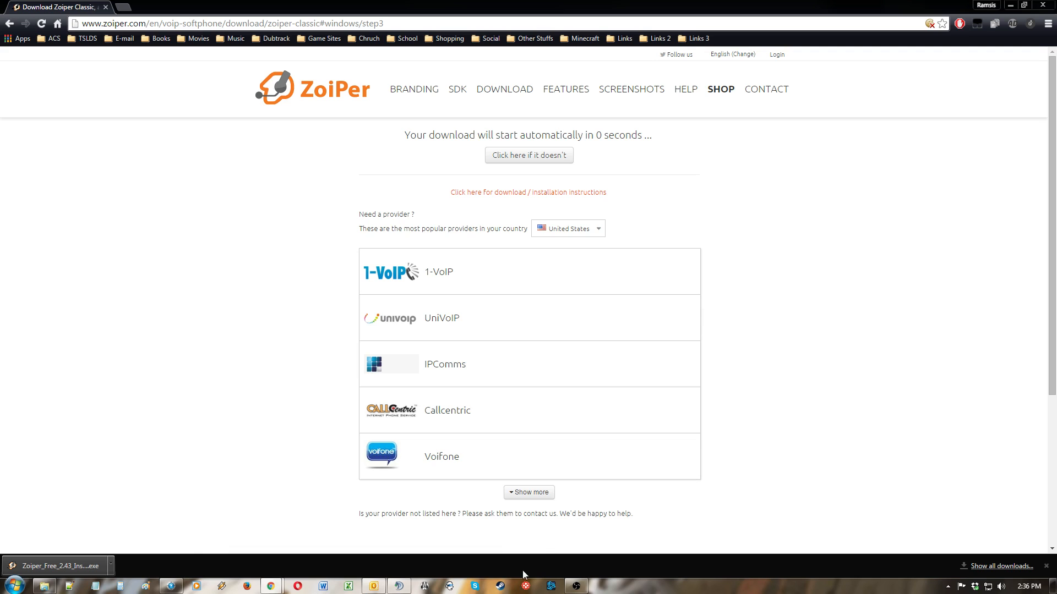
Step: Run the downloaded Zoiper installer, accept the licence, keep the default install and Start Menu folders, and finish setup
click(64, 564)
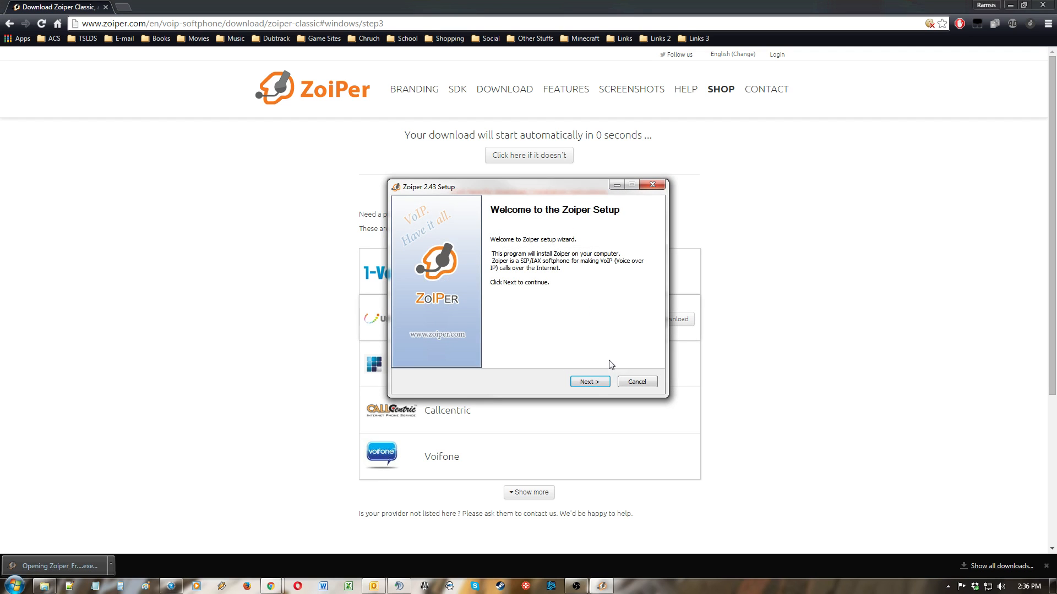
click(590, 382)
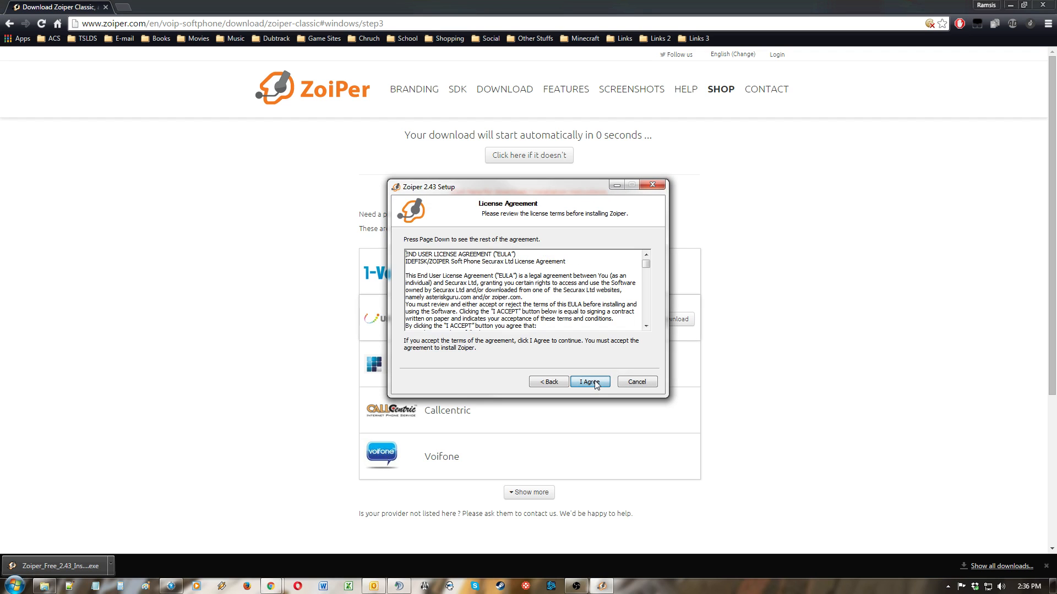
click(590, 382)
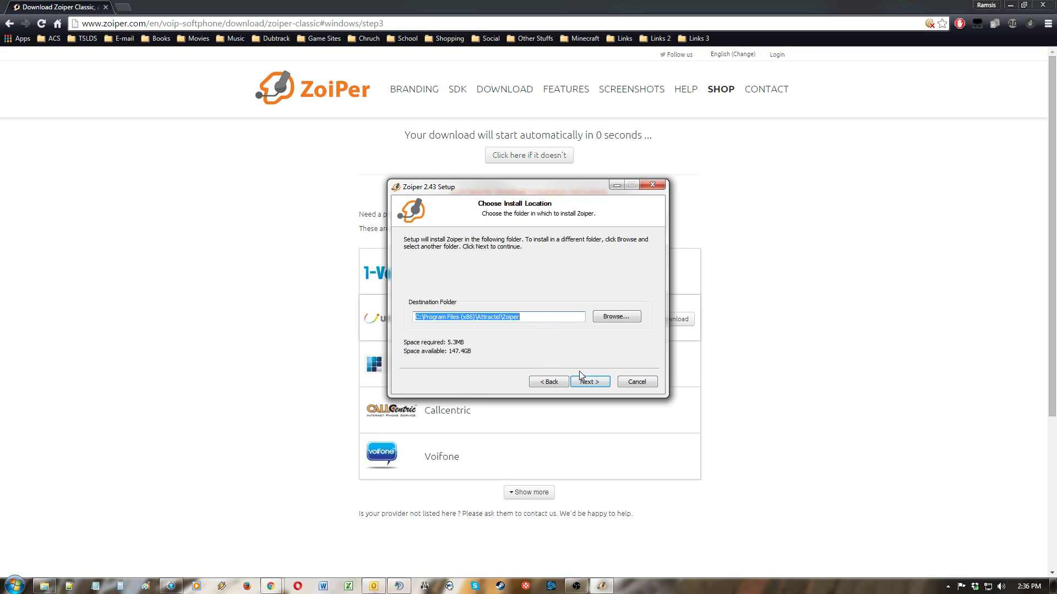
click(582, 382)
click(587, 382)
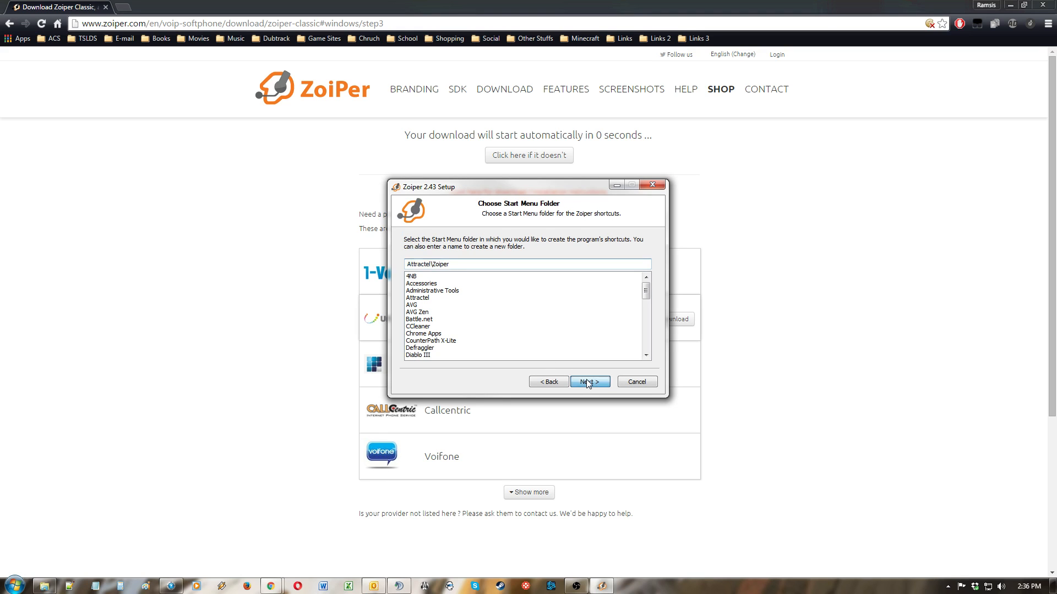
click(597, 381)
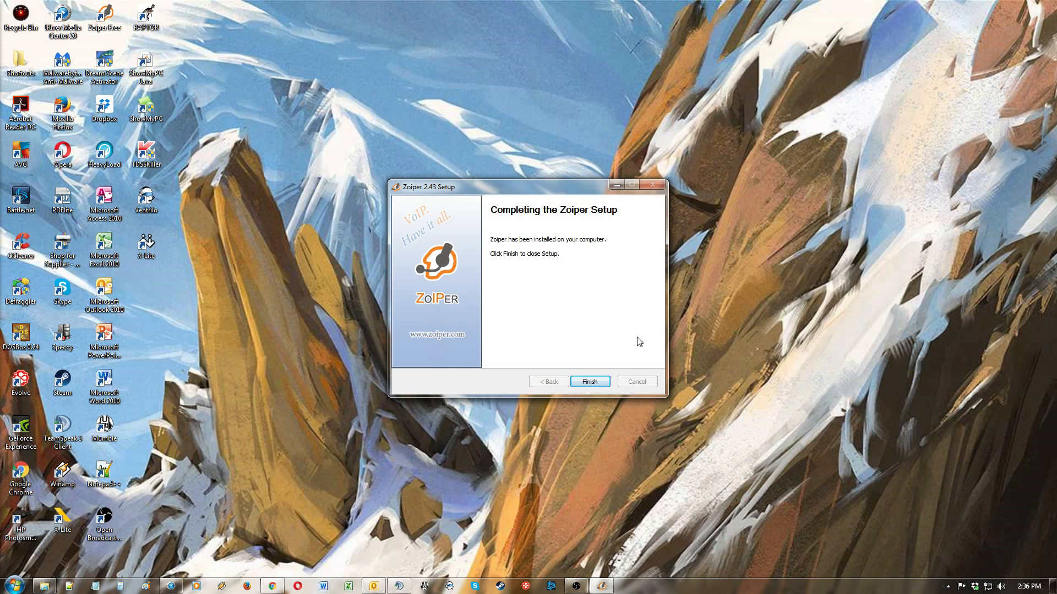
click(598, 381)
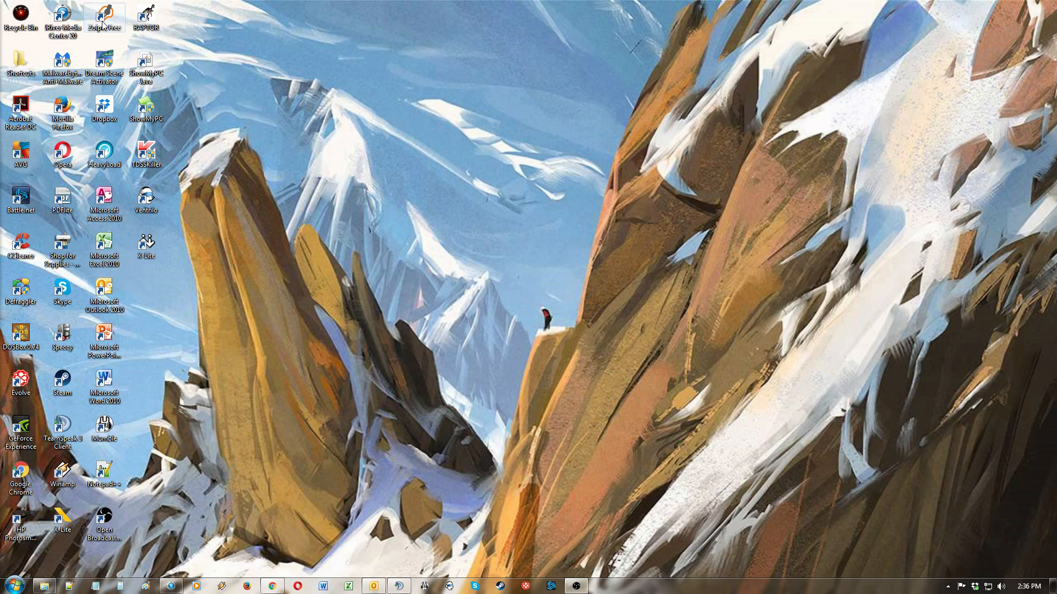
Step: Switch to the next desktop background and launch Zoiper Free from its desktop shortcut
right_click(194, 19)
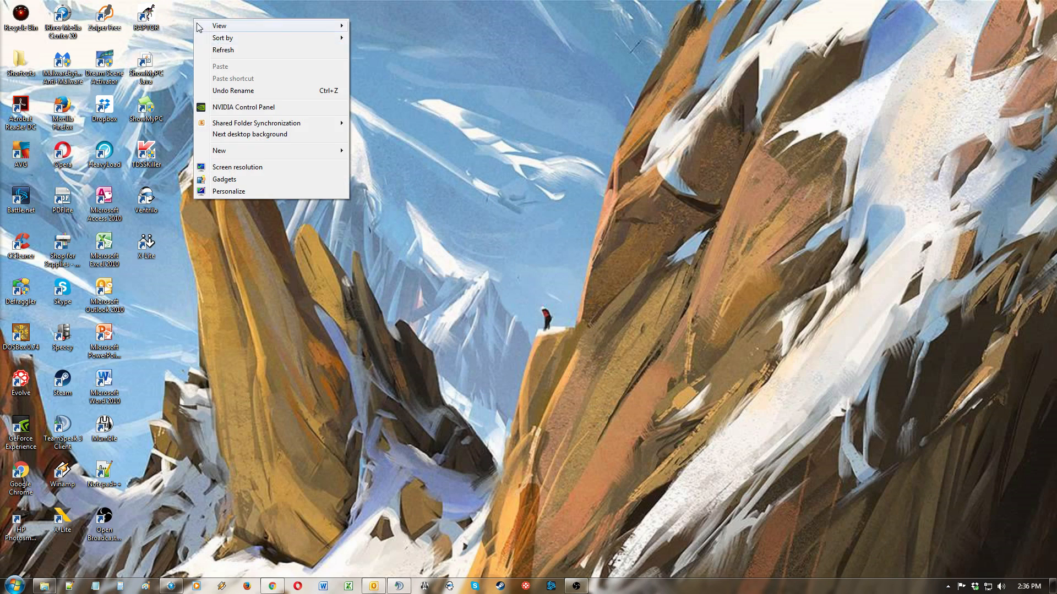
click(234, 134)
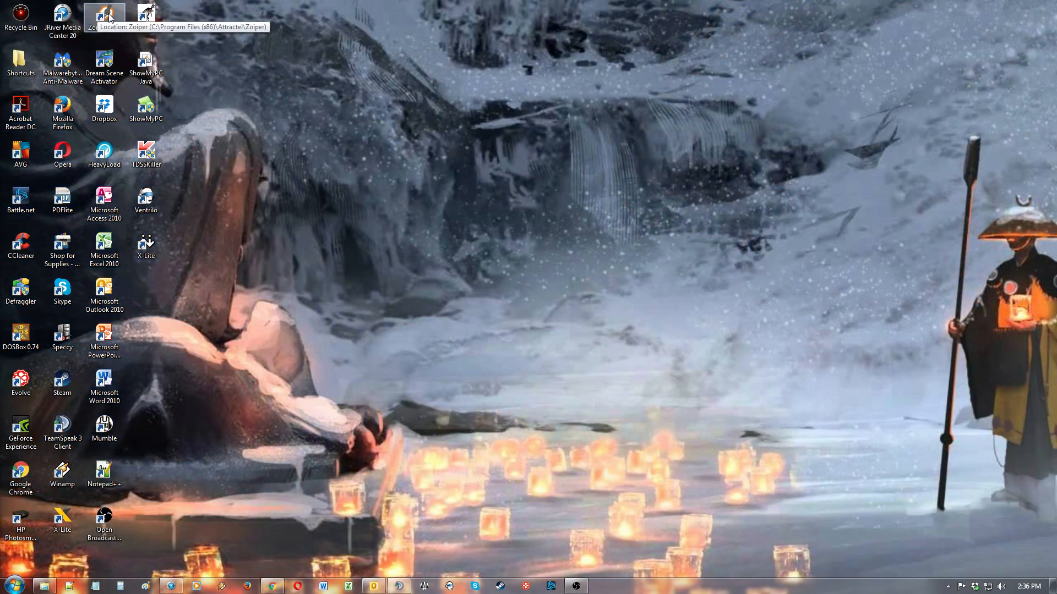
double_click(106, 15)
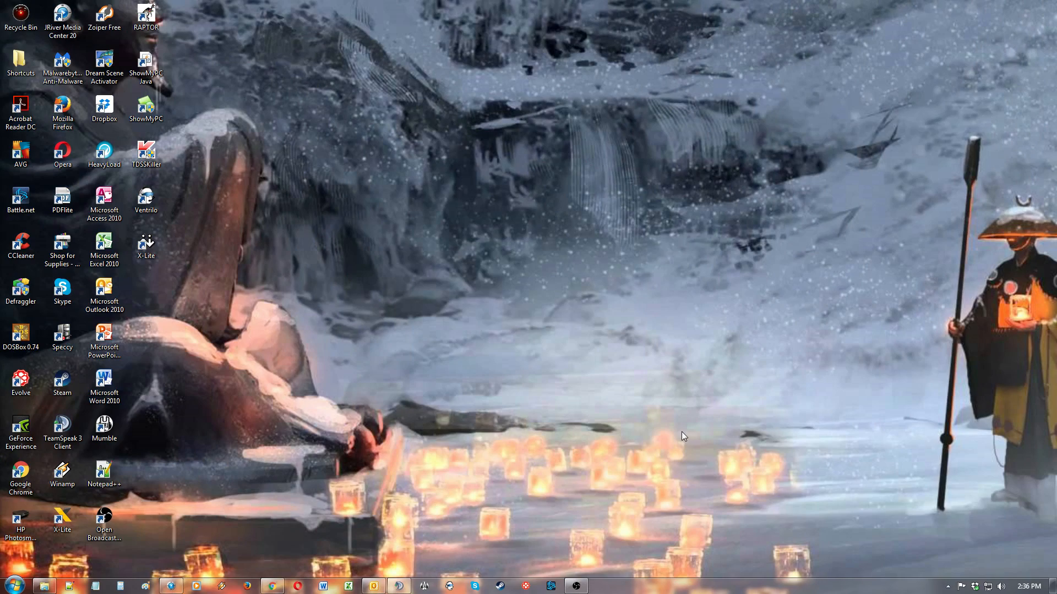
Step: Switch the desktop background again and move the Zoiper window slightly upward
right_click(626, 378)
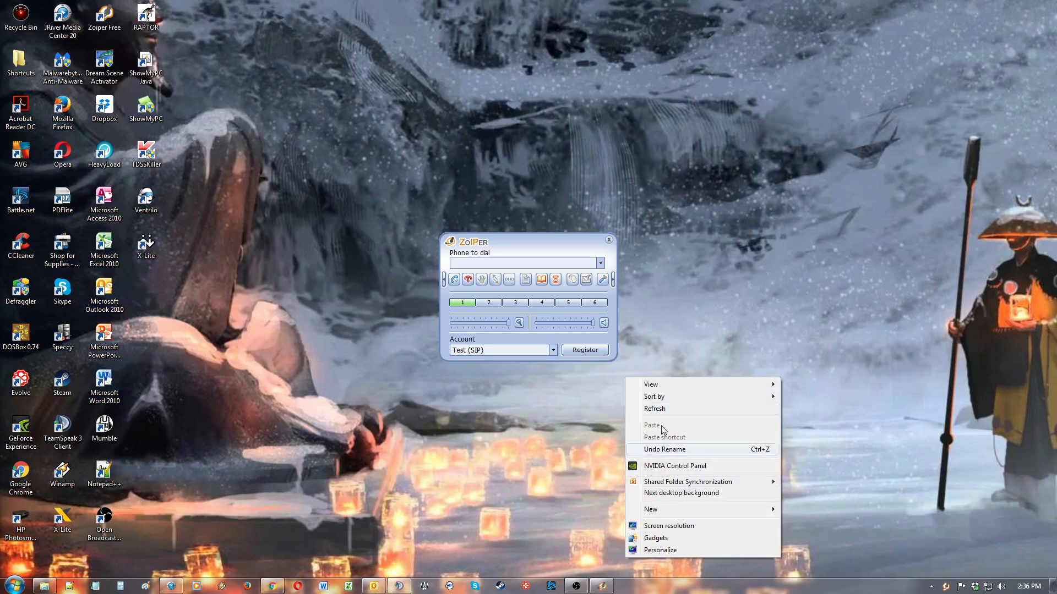
click(682, 493)
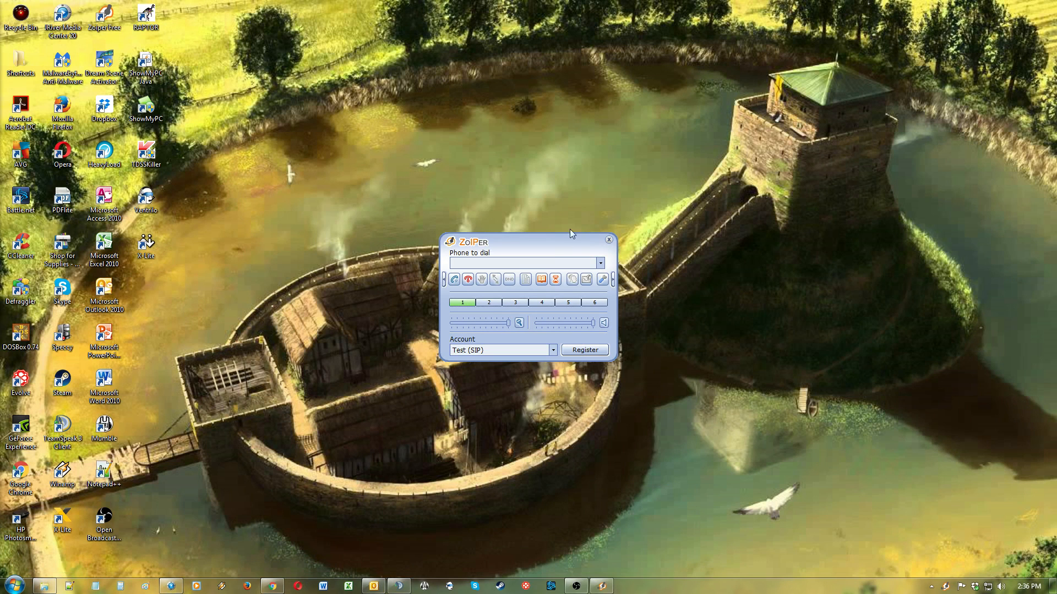
drag(553, 242, 581, 221)
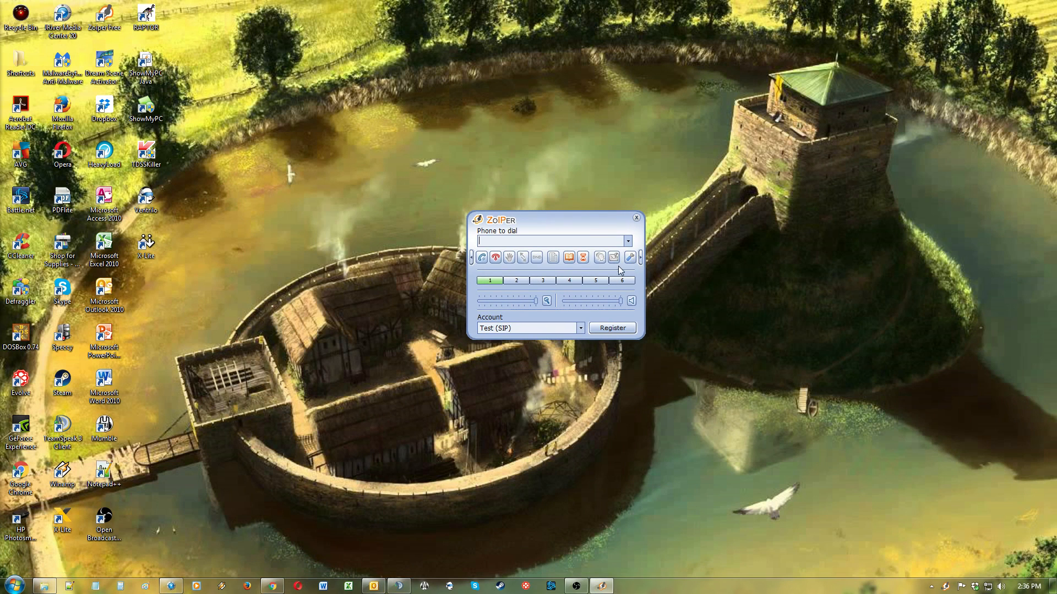
Step: Pick the Speakcare account and then the Test account from the account list
click(580, 328)
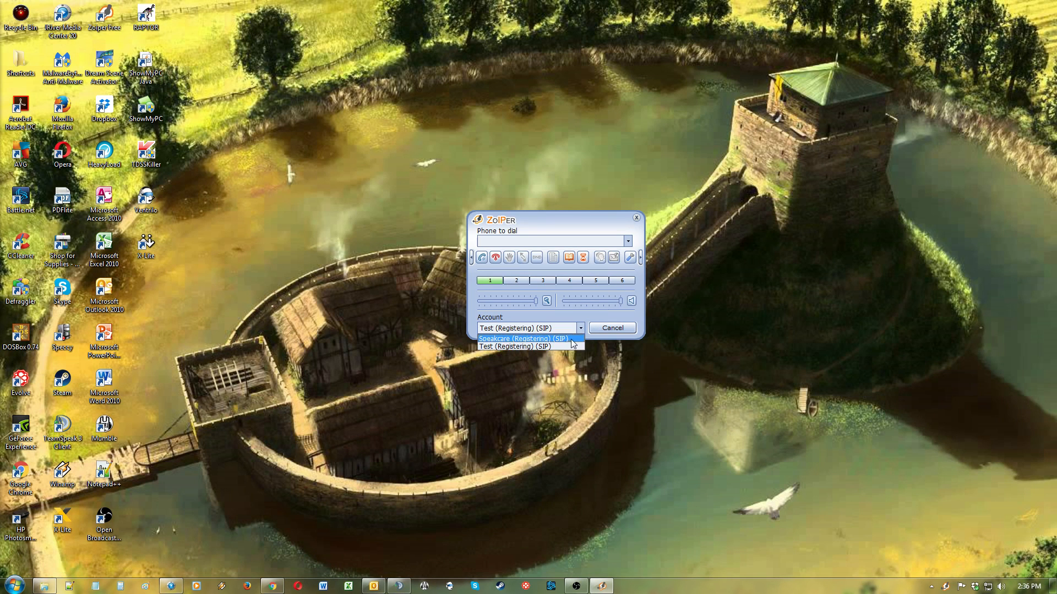
click(572, 345)
click(580, 328)
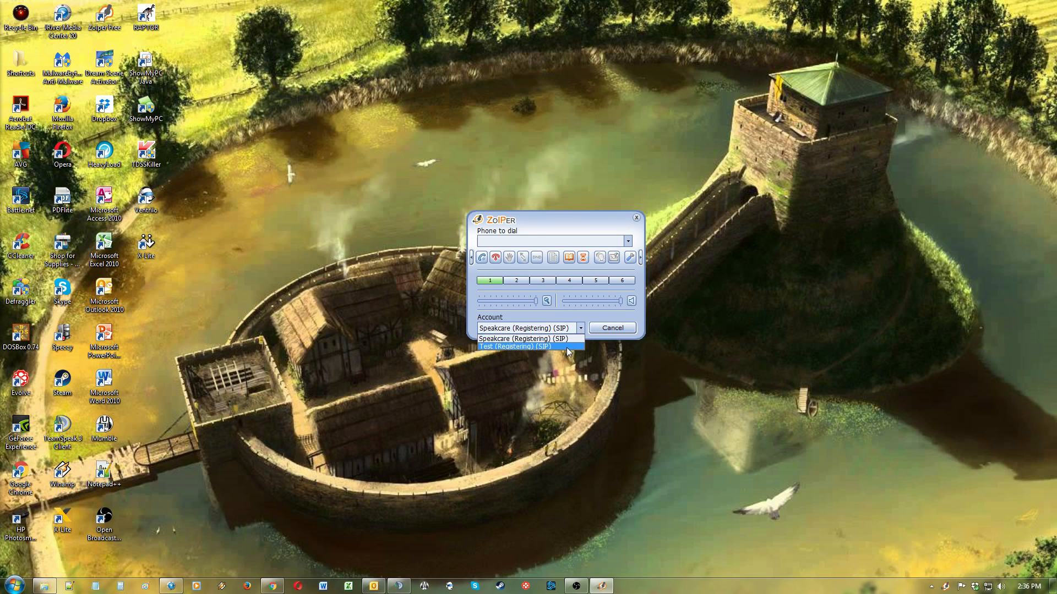
click(570, 346)
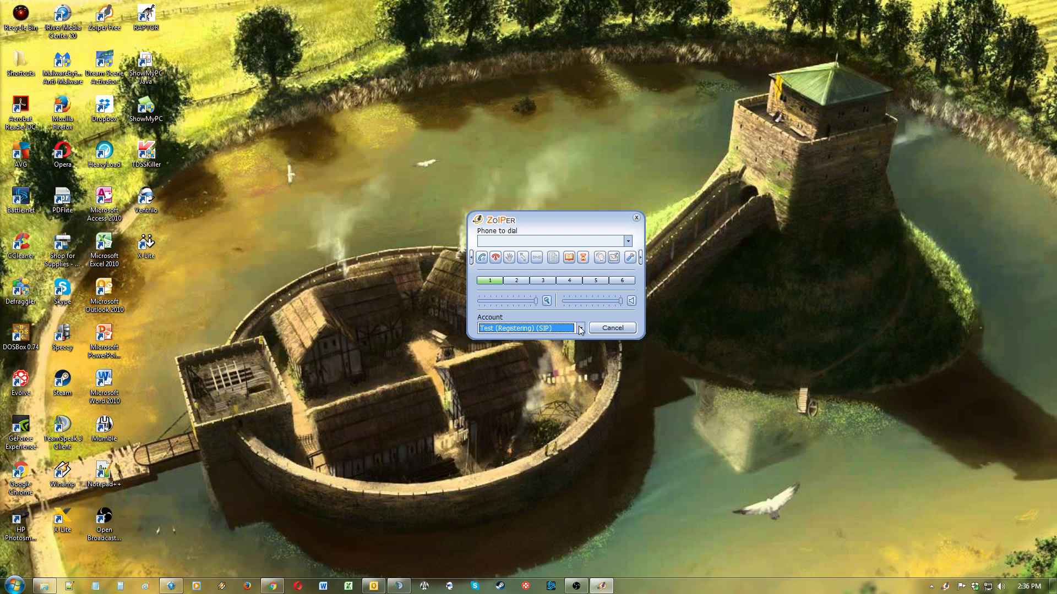
Step: Open Zoiper's Options and add a new SIP account named Tutorial
click(629, 259)
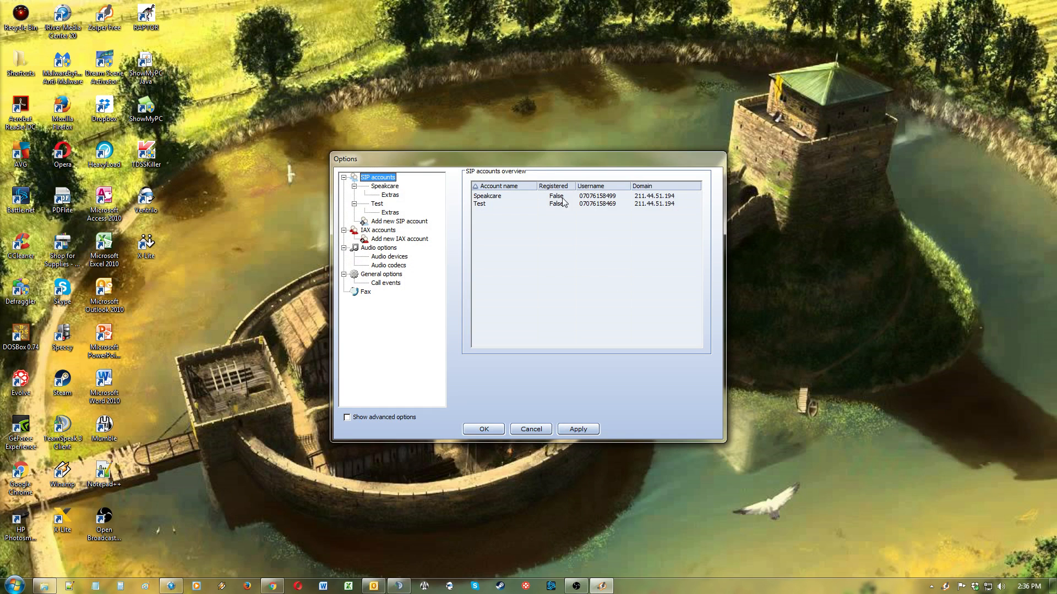
click(392, 223)
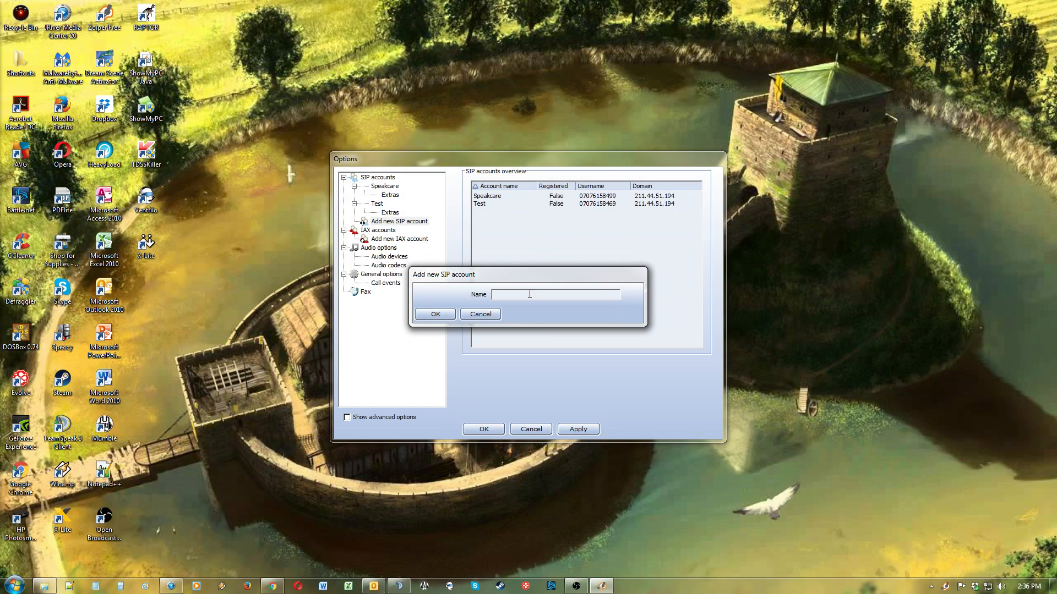
text(Speak)
key(BackSpace)
key(BackSpace)
key(BackSpace)
text(Tutorial)
key(Return)
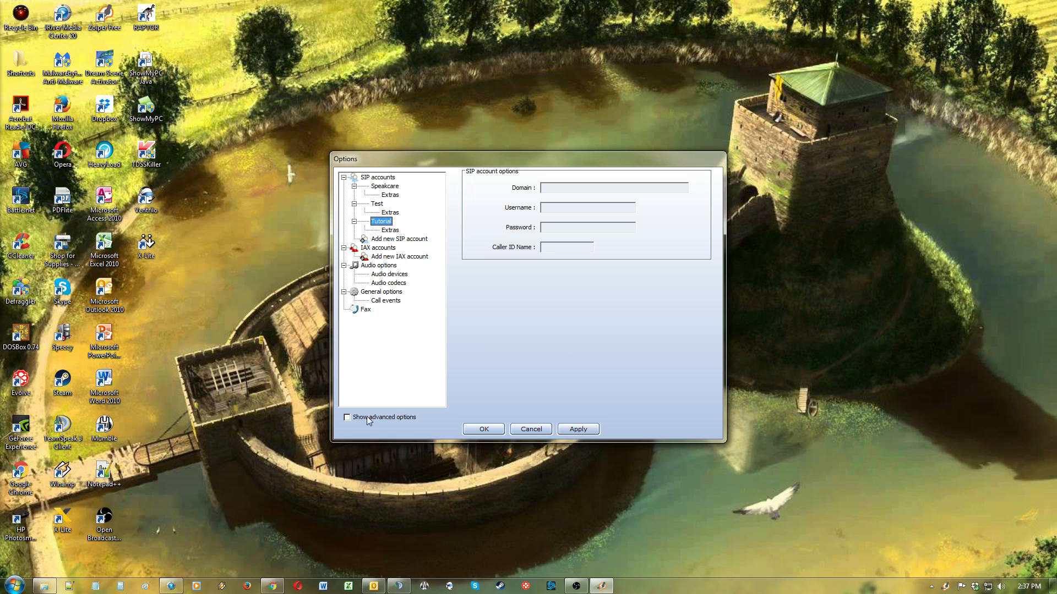
Step: Show advanced options and paste the SIP username into the Username, Caller ID Name and Auth. username fields
click(350, 418)
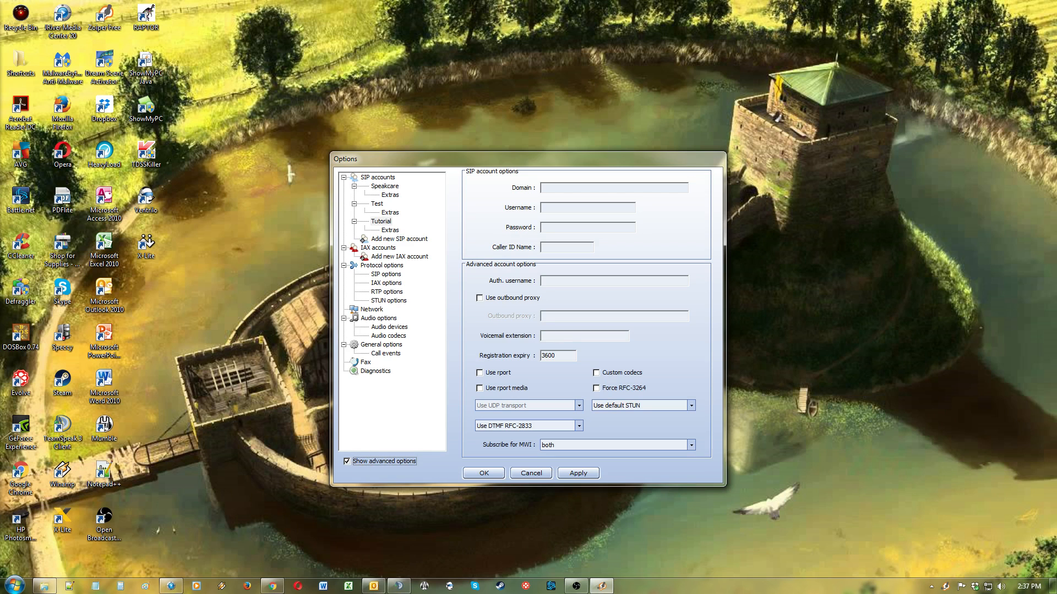
key(alt+Tab)
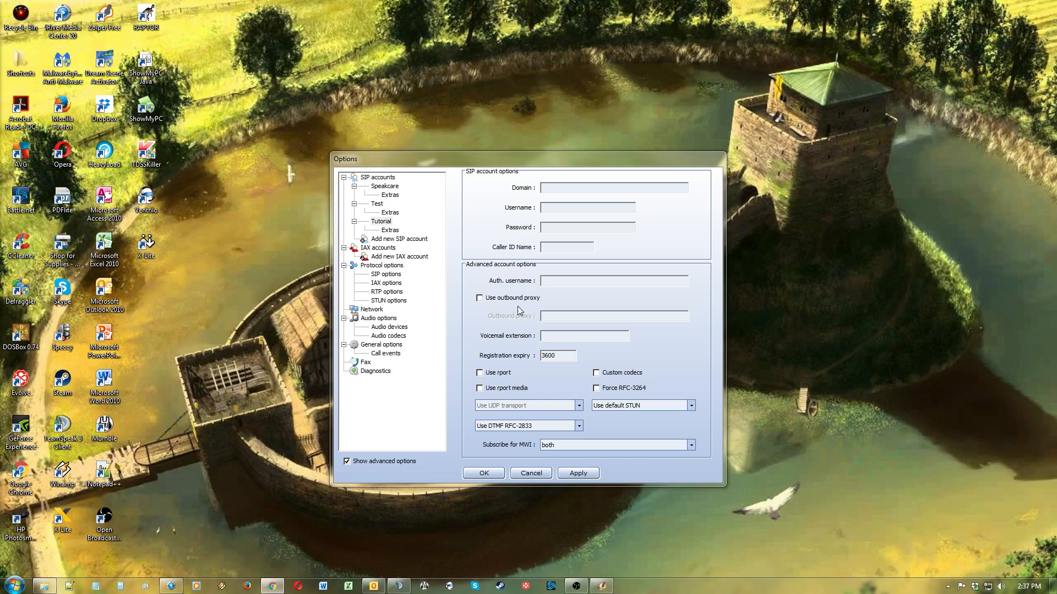
click(615, 208)
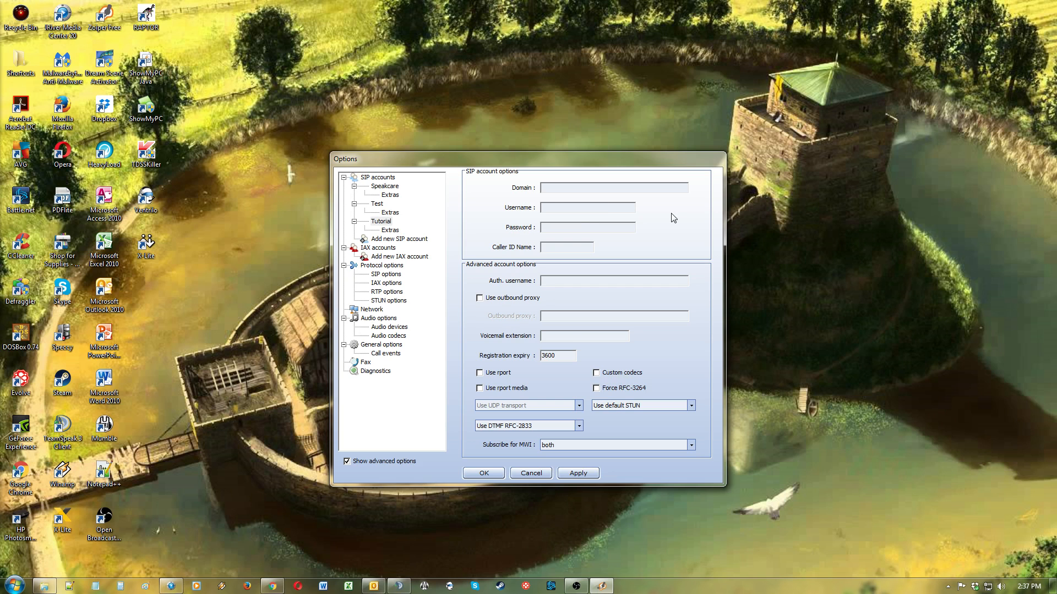
key(ctrl+v)
click(553, 248)
key(ctrl+v)
click(575, 280)
key(ctrl+v)
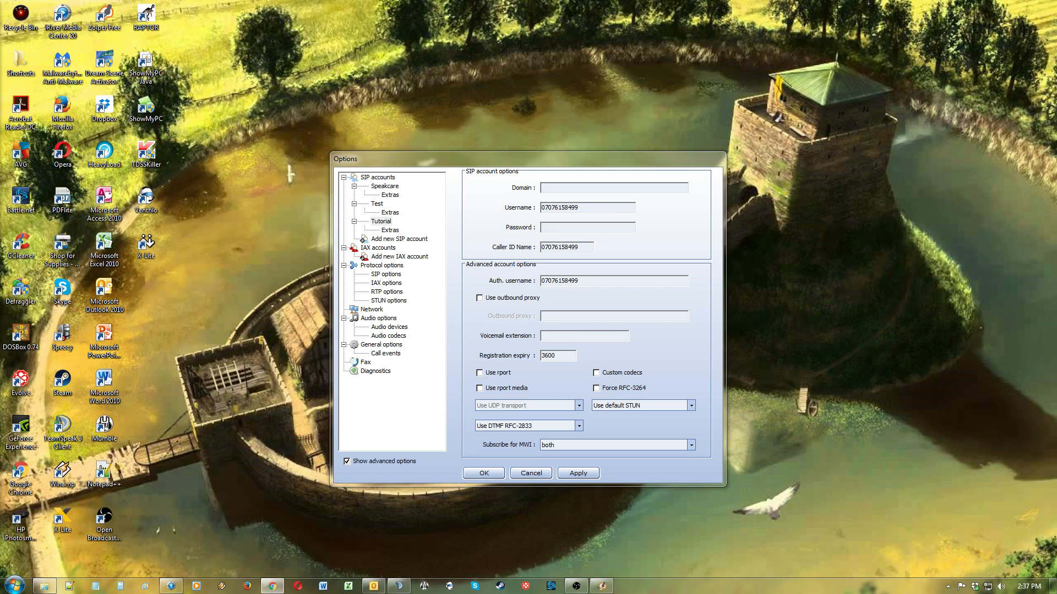
Step: Paste the account password into the Password field and set the Domain to 211.44.51.194
click(576, 228)
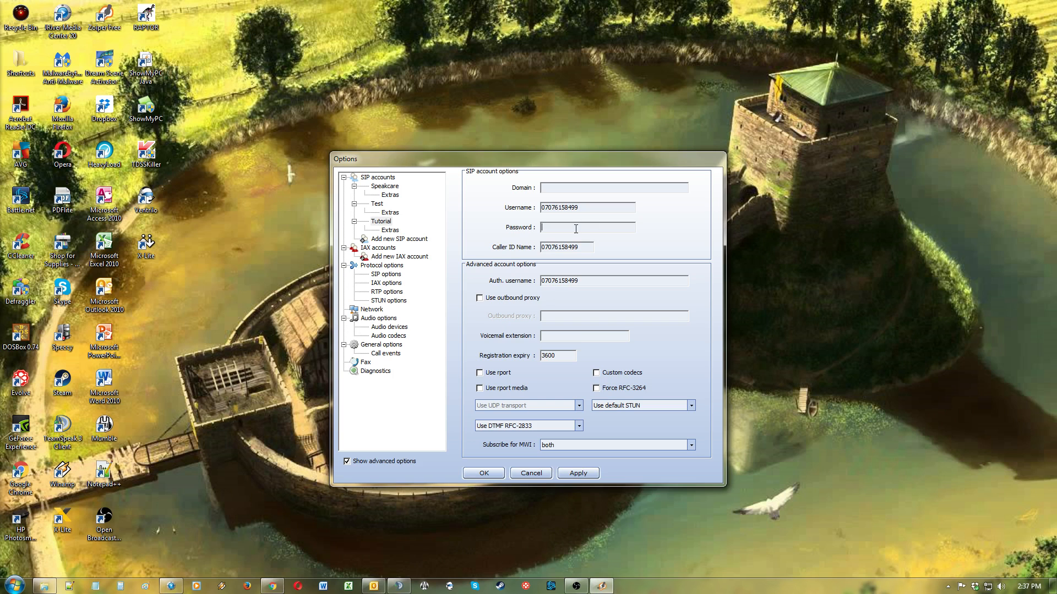
key(ctrl+v)
click(561, 188)
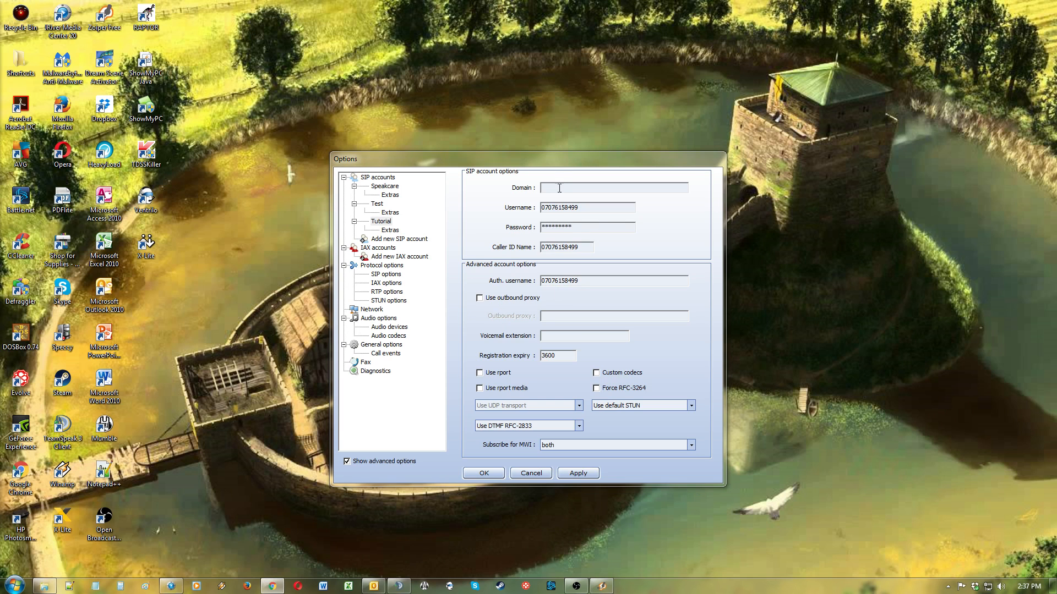
text(211.44.51.194)
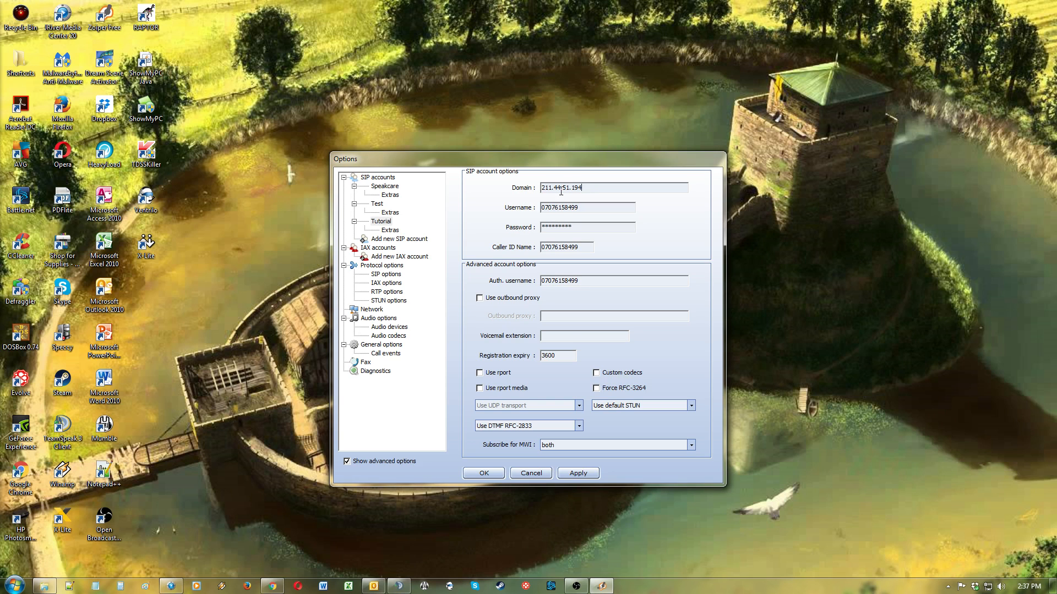
Step: Enable the outbound proxy and set it to 211.44.51.194
click(479, 299)
click(562, 316)
text(211.44.51.194)
Step: Set the registration expiry to 600 and enable Use rport
click(543, 356)
key(BackSpace)
click(480, 374)
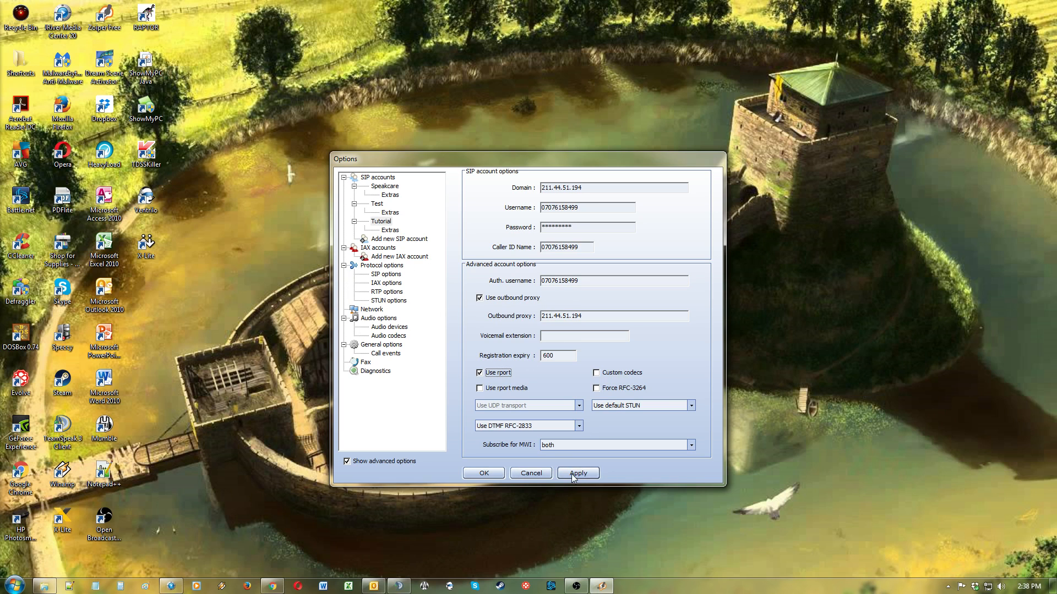
Step: Open the audio codec options and add Speex to the selected codecs
click(401, 336)
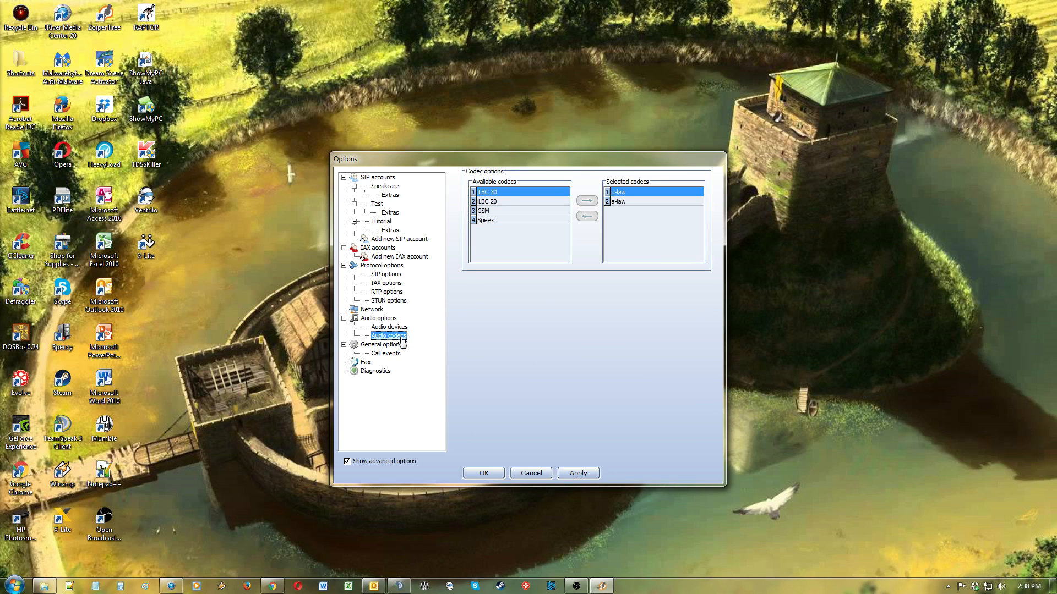
click(498, 220)
click(586, 204)
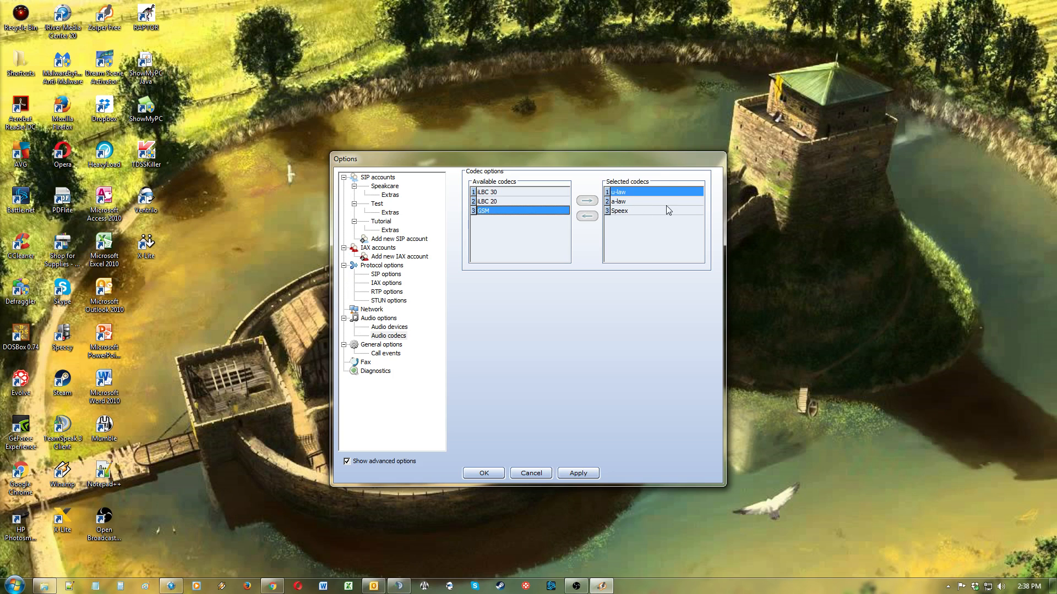
click(620, 230)
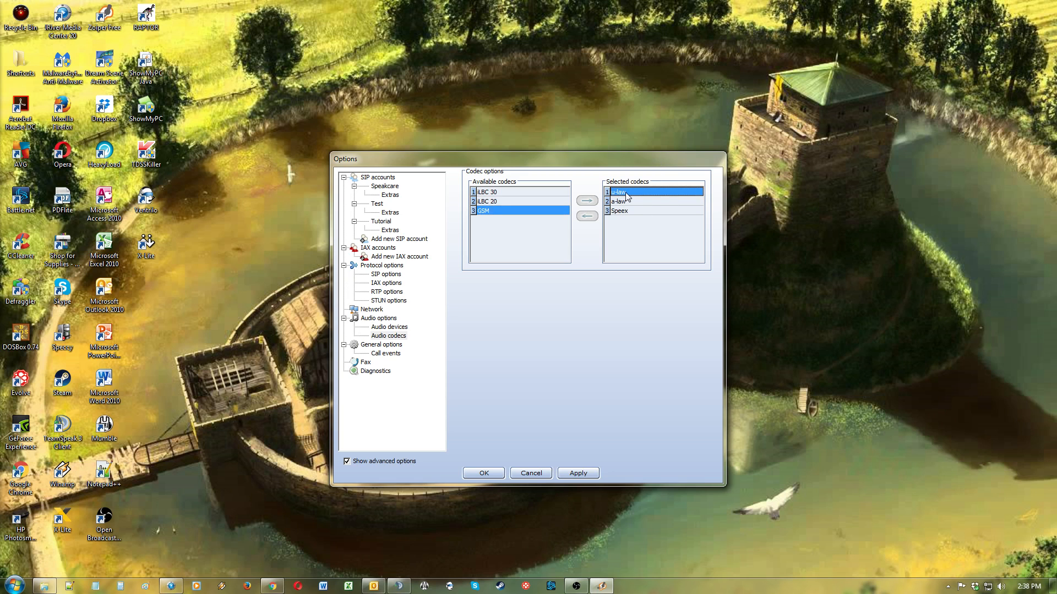
Step: Remove Speex from the selected audio codecs
click(644, 213)
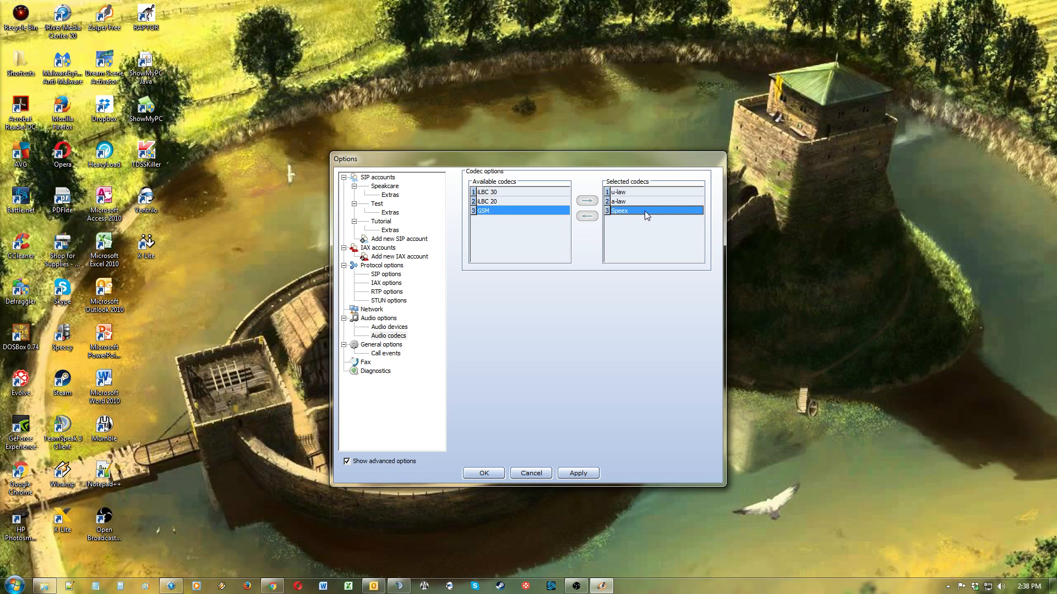
click(588, 217)
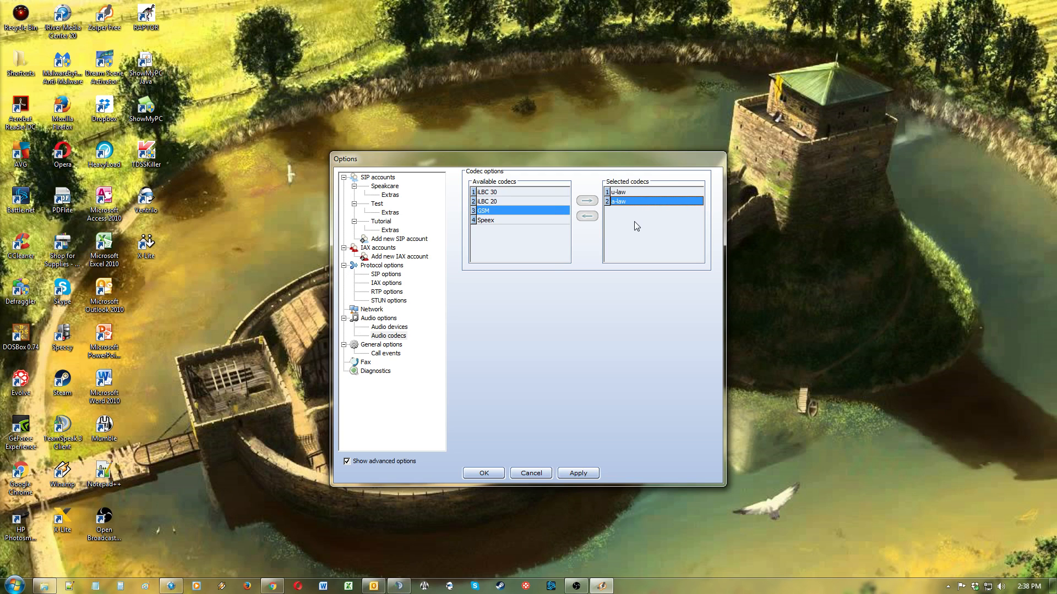
Step: Turn off Check for updates in the general options
click(386, 345)
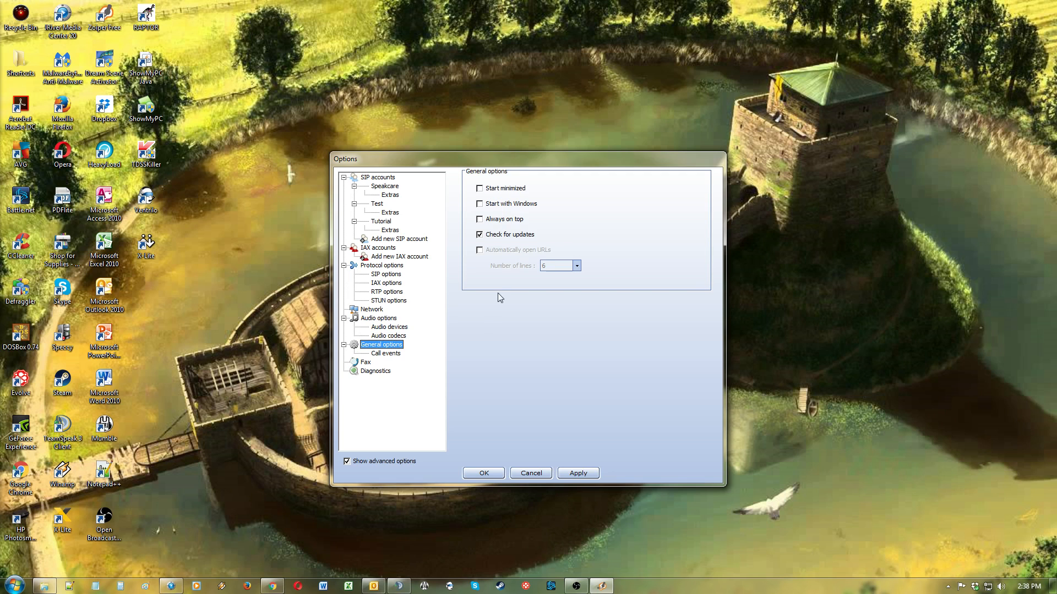
click(479, 236)
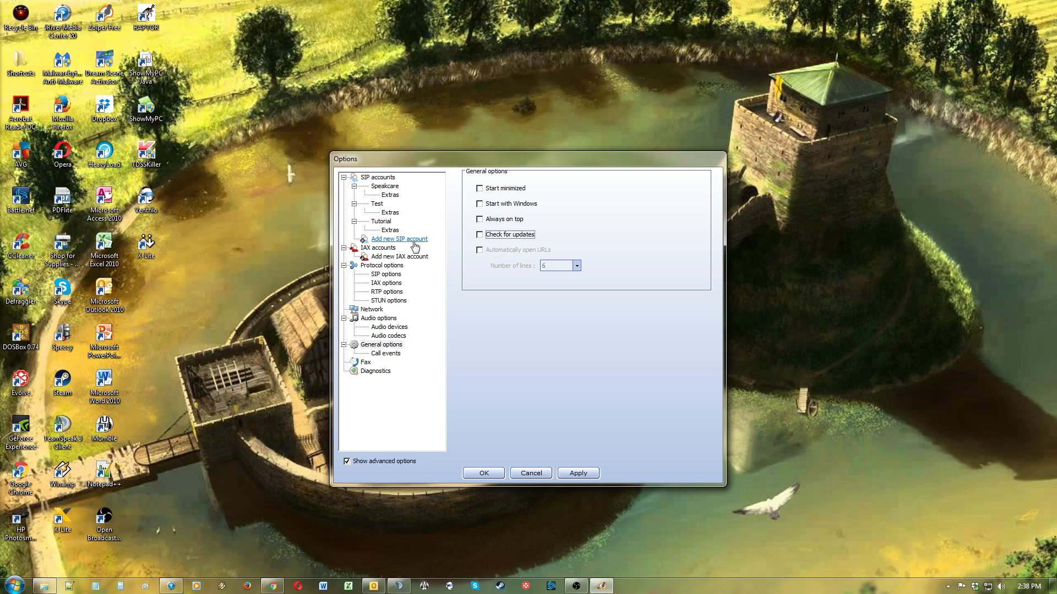
Step: Open the audio device settings and select Microphone (3- Logitech USB Hea) as the input device
click(401, 328)
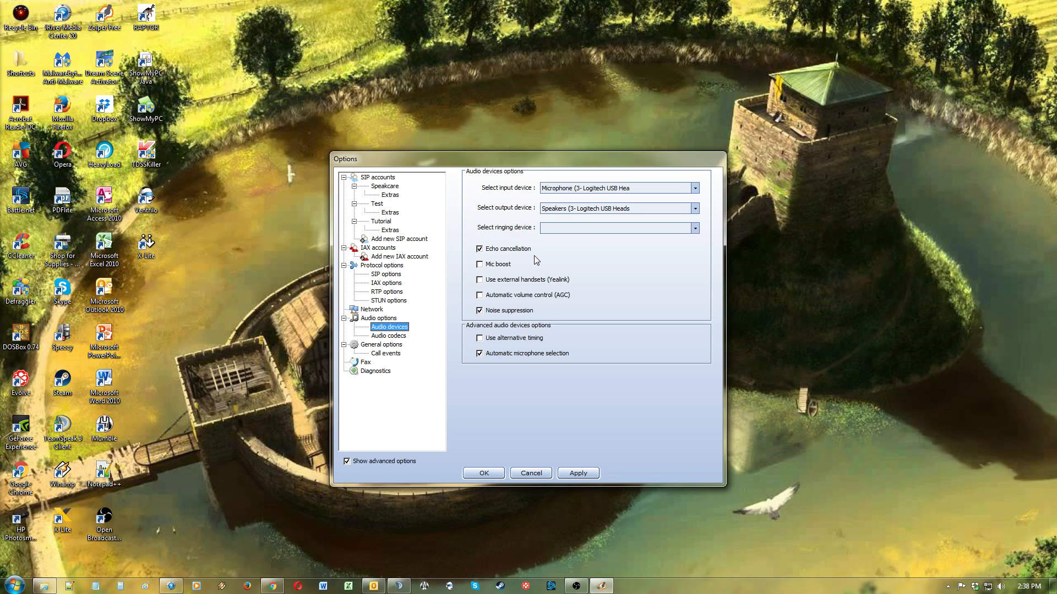
click(490, 295)
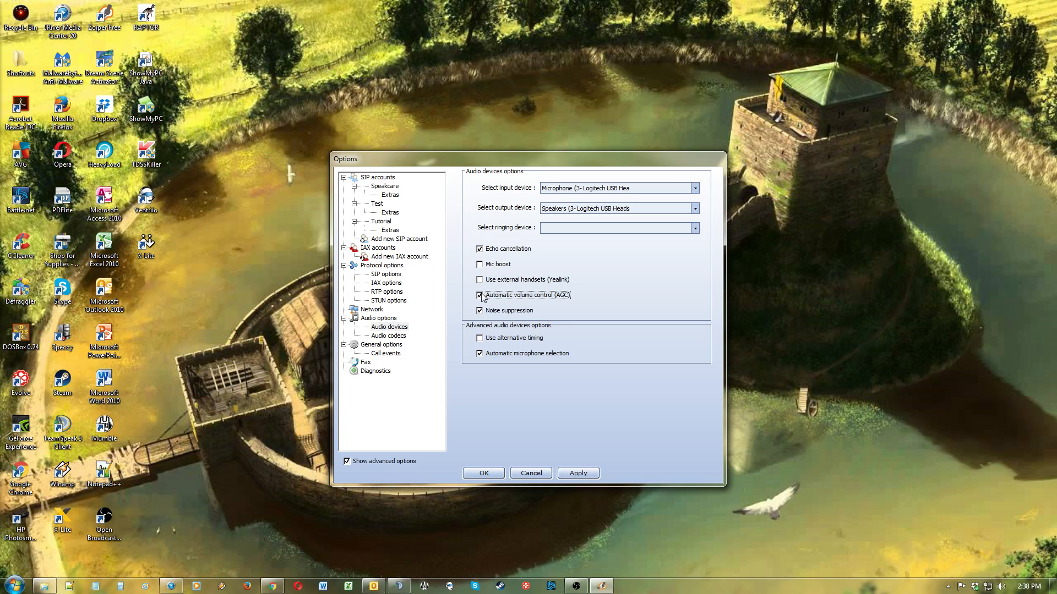
click(480, 295)
click(695, 189)
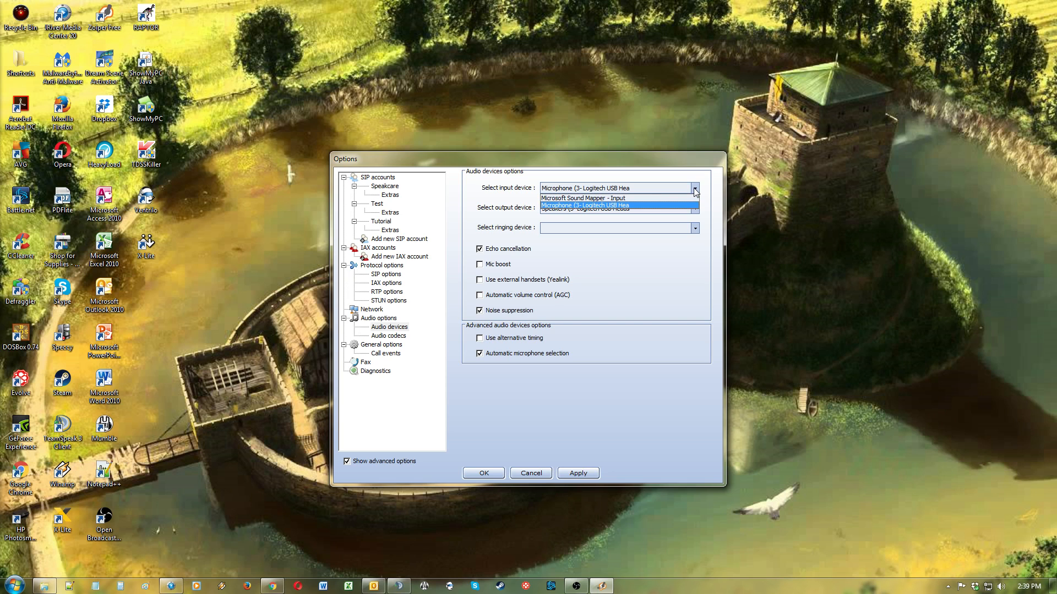
click(637, 207)
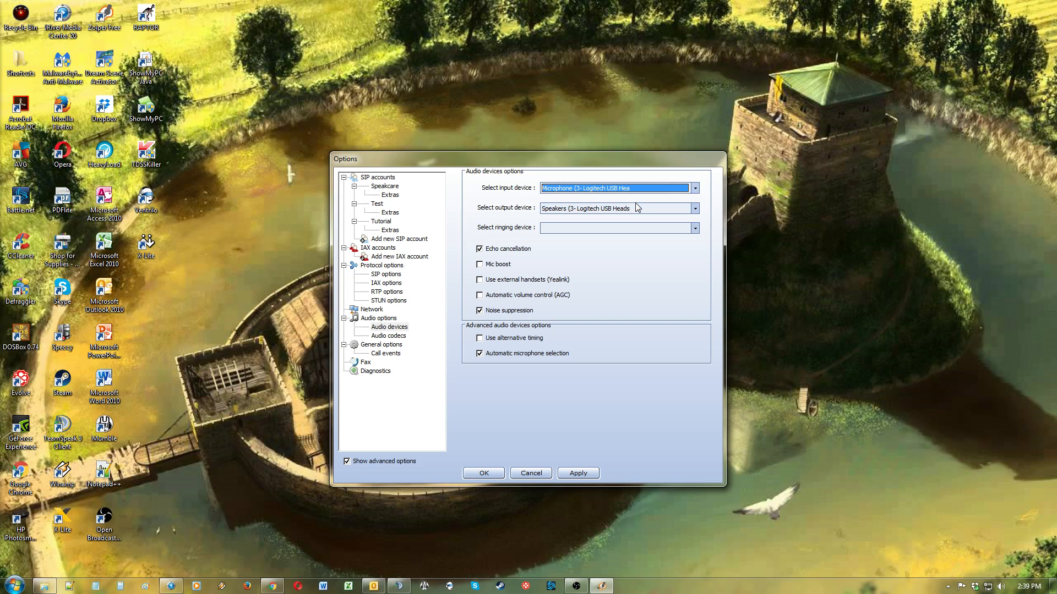
Step: Select Speakers (3- Logitech USB Heads) as the output device and save the options with OK
click(633, 209)
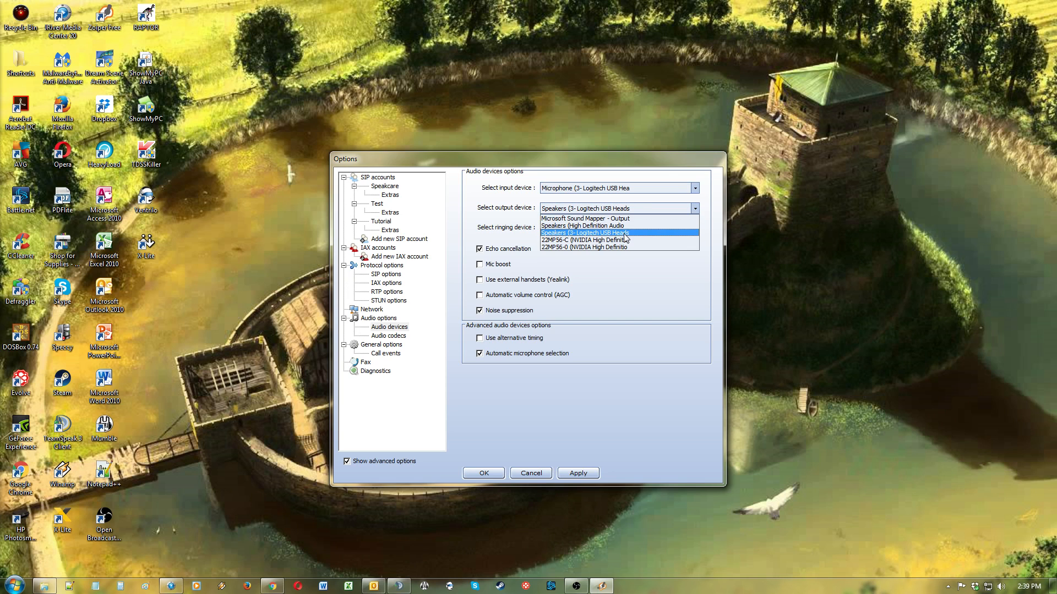
click(625, 233)
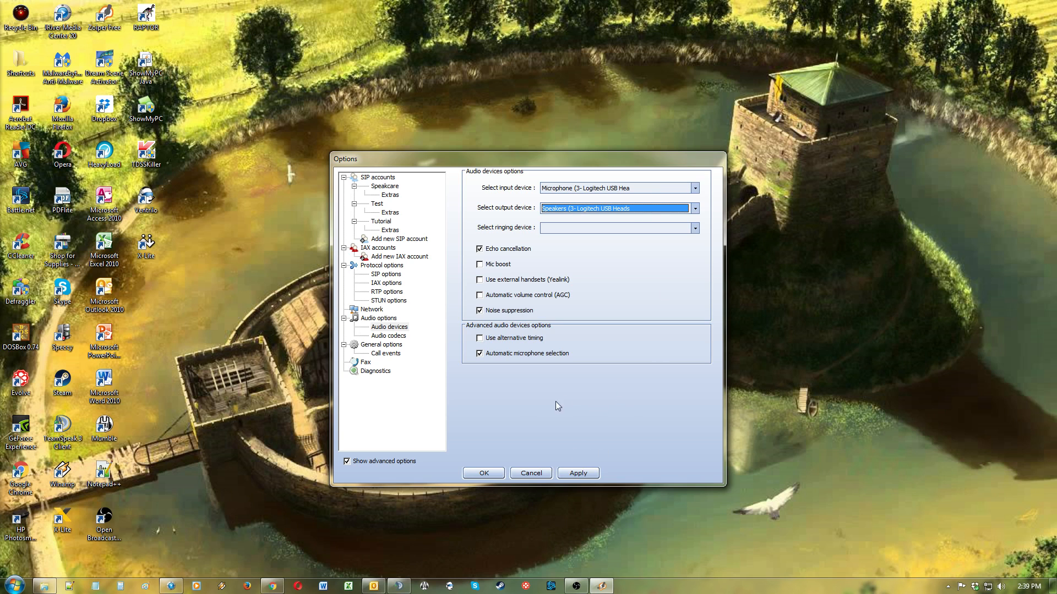
click(483, 474)
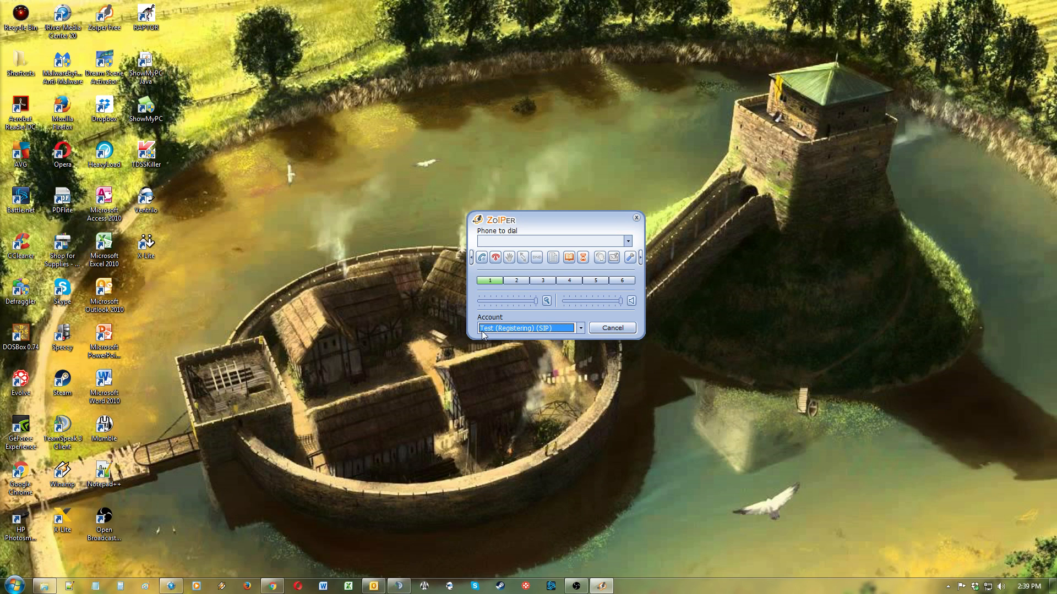
Step: Switch the phone's active account to Tutorial
click(577, 329)
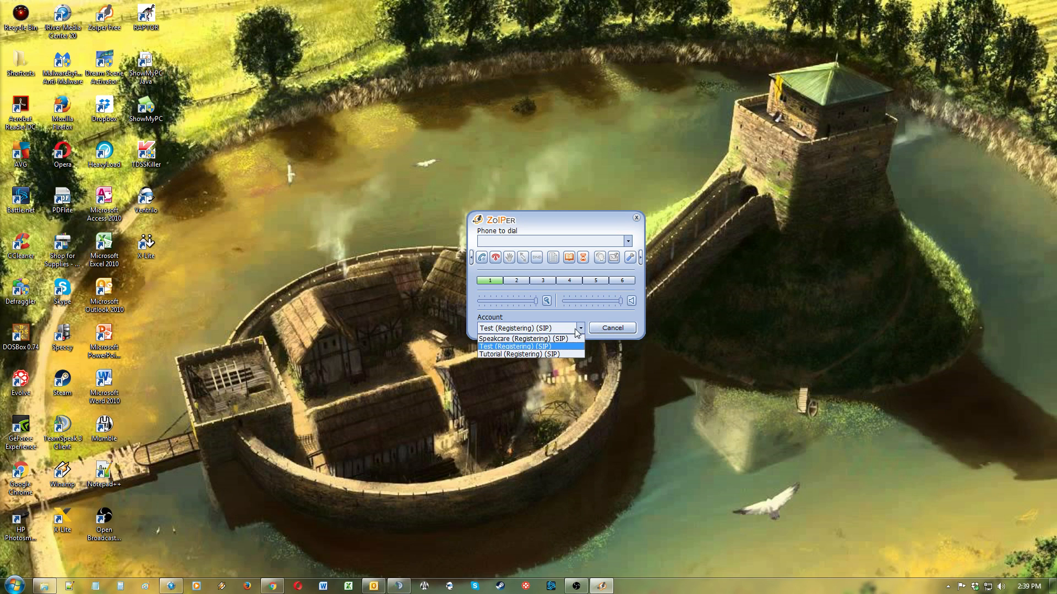
click(555, 351)
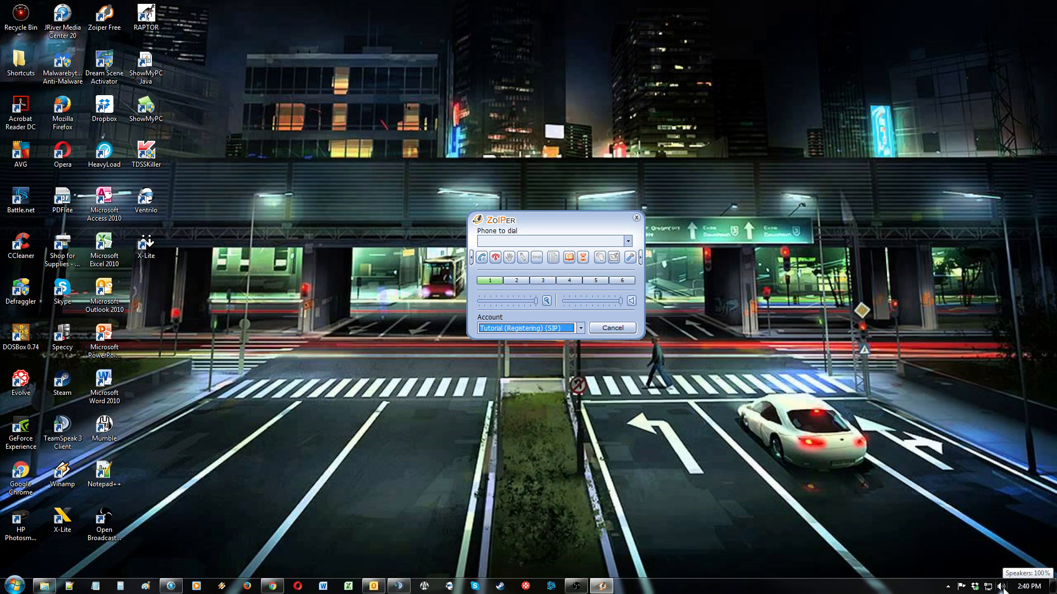
Step: Open the Windows recording devices and check the Logitech USB headset microphone's level in its properties
right_click(1001, 587)
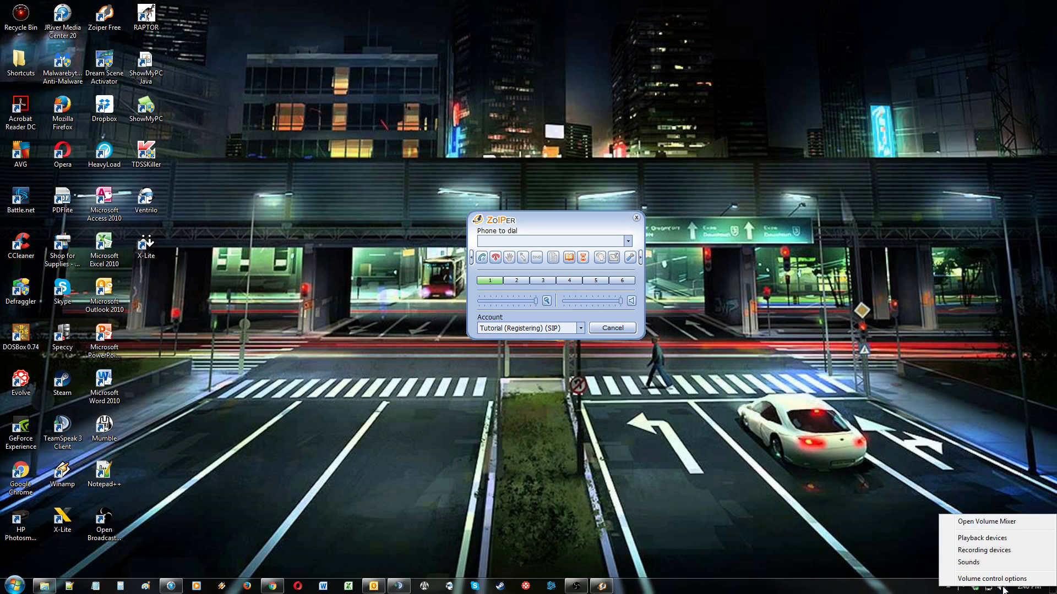
click(1000, 551)
drag(255, 117, 368, 140)
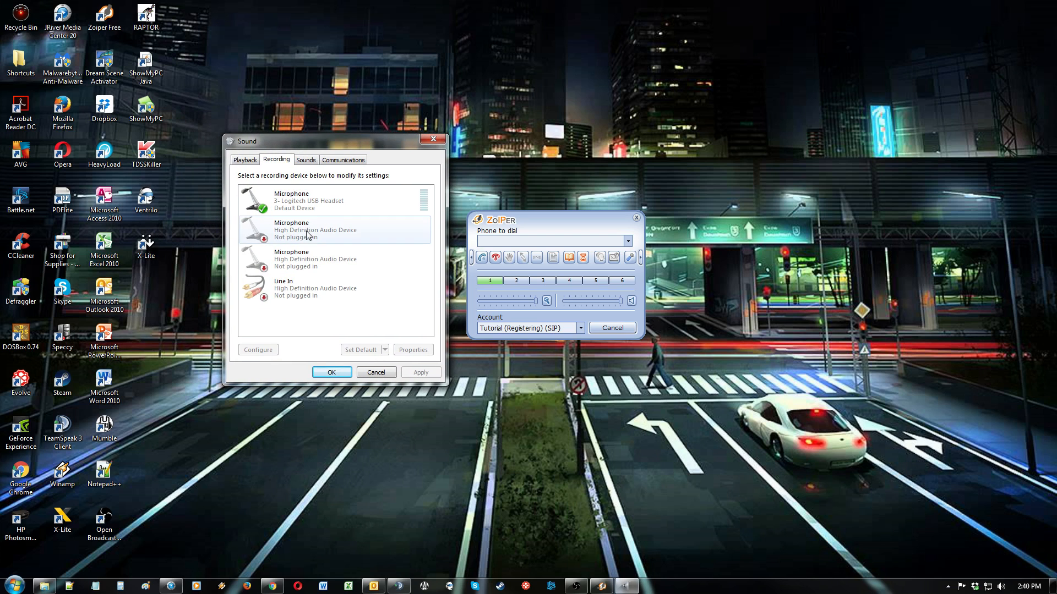
click(333, 206)
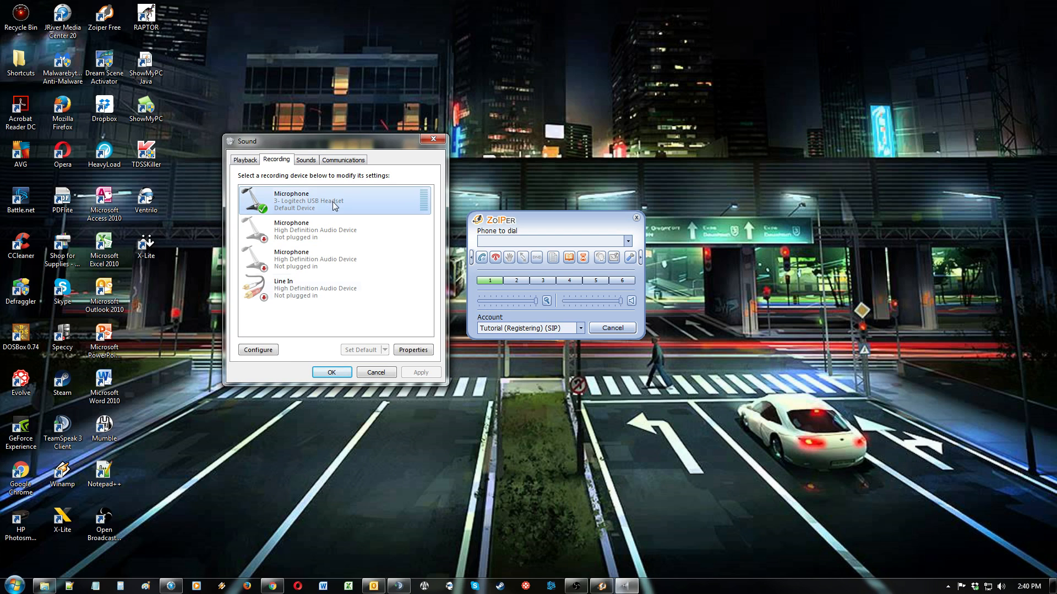
click(417, 355)
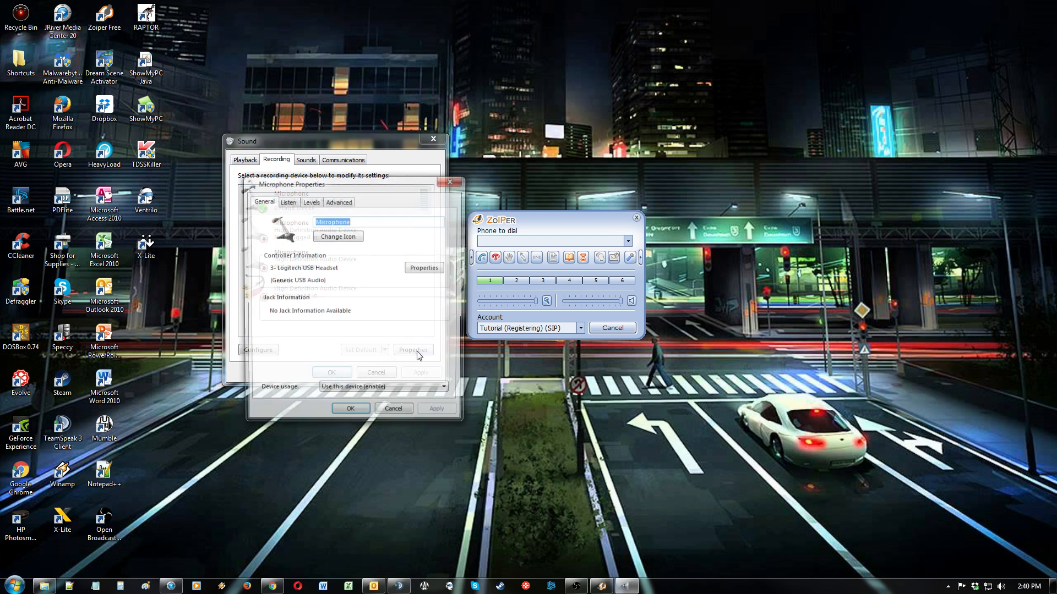
click(311, 203)
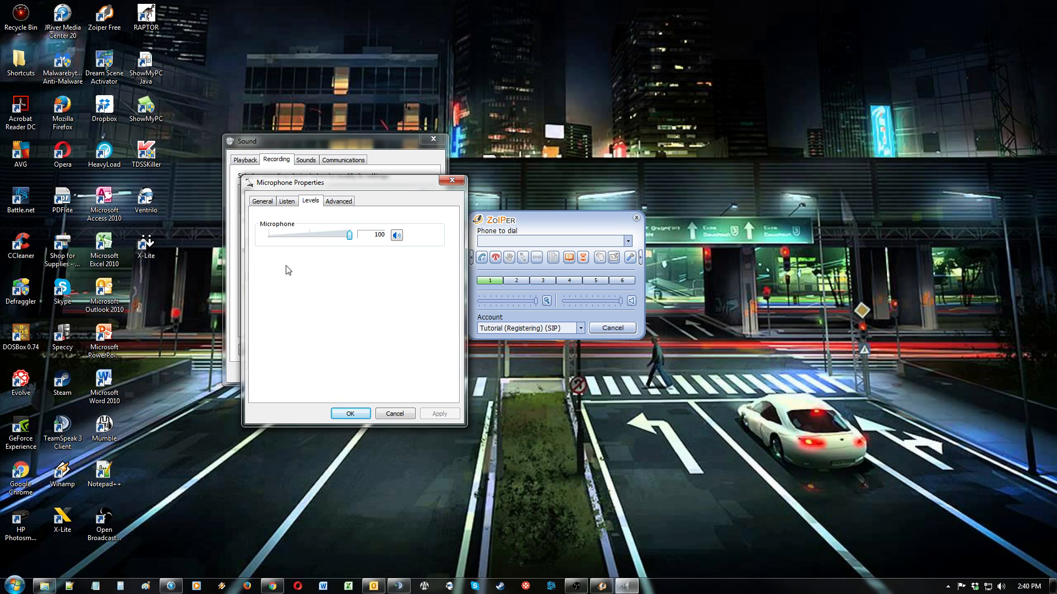
click(350, 414)
click(347, 373)
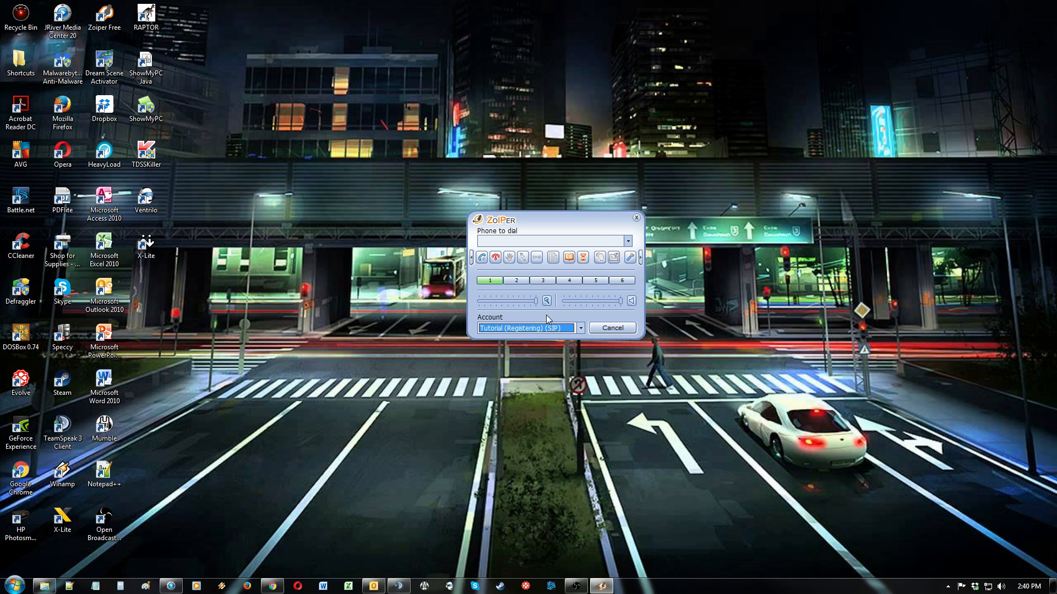
Step: Open the call history window and close it again
click(570, 259)
click(584, 257)
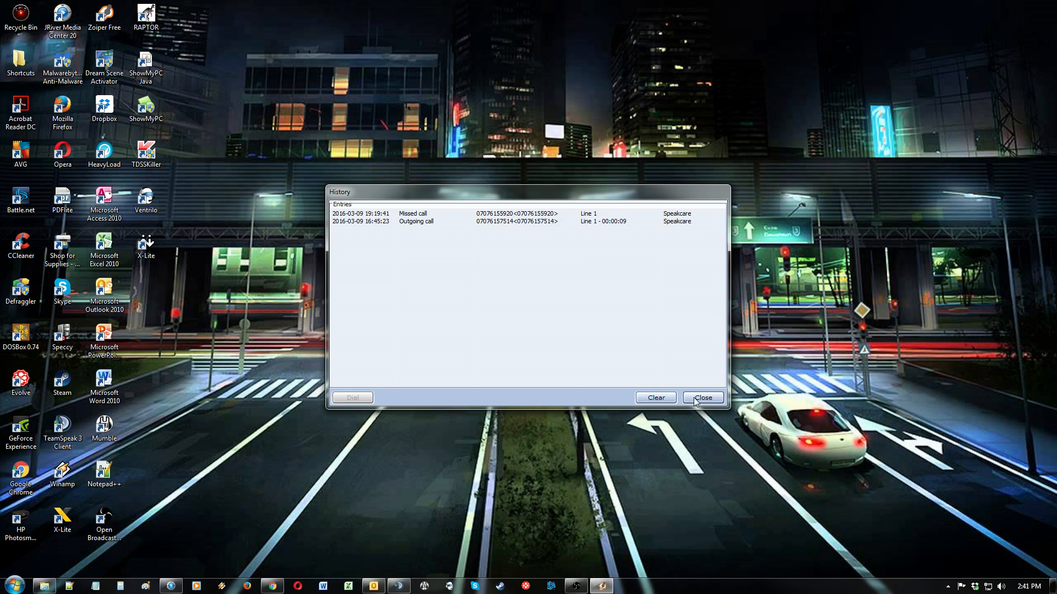
click(694, 394)
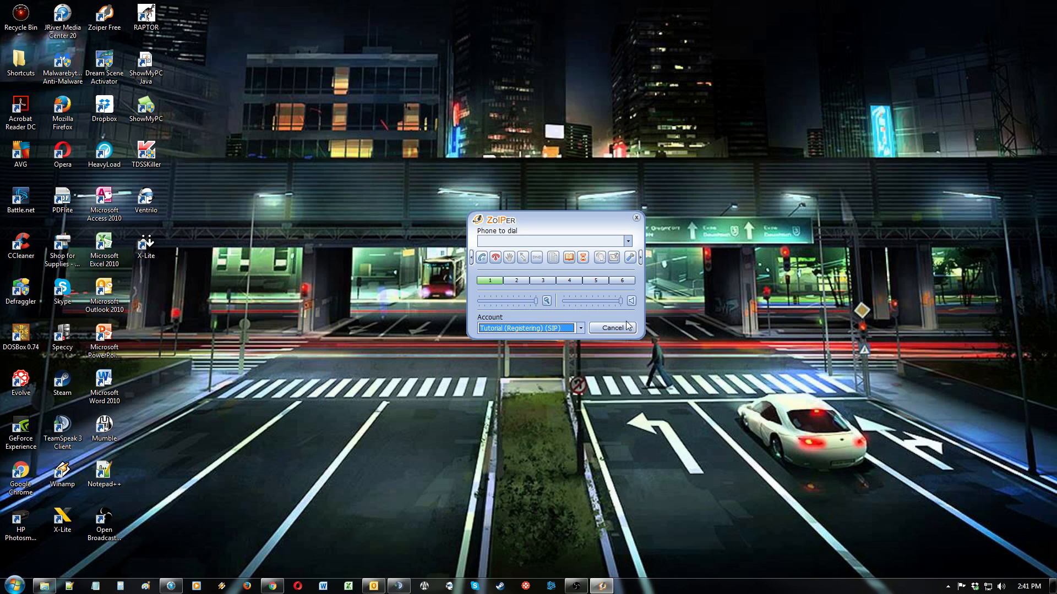